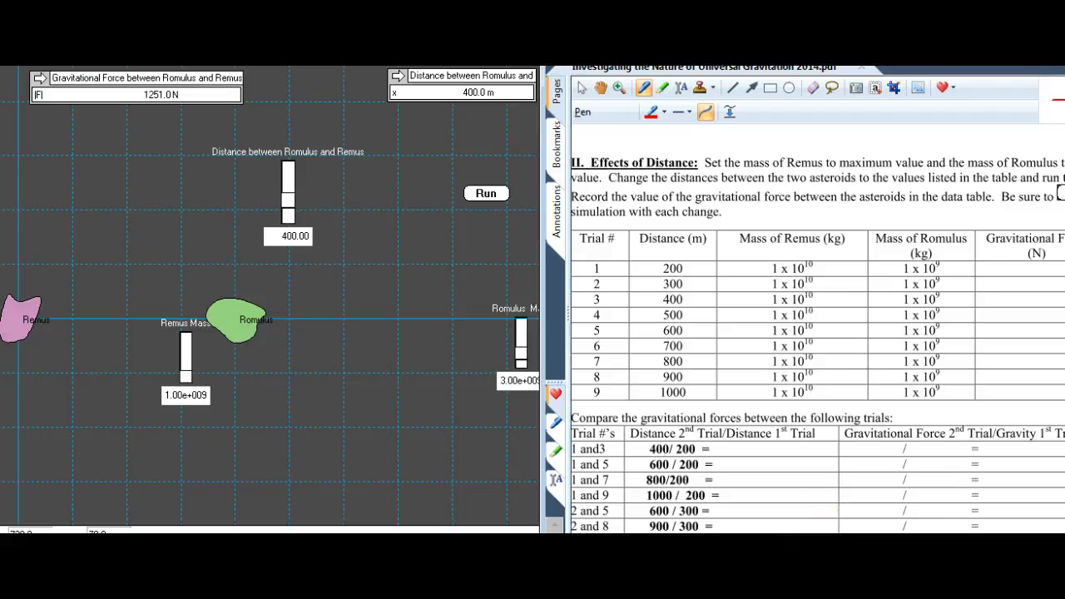
Reset the simulation, then set the Remus mass to 1.00e+010 kg and the Romulus mass to 1.00e+009 kg.
scroll(817, 344, "right", 1)
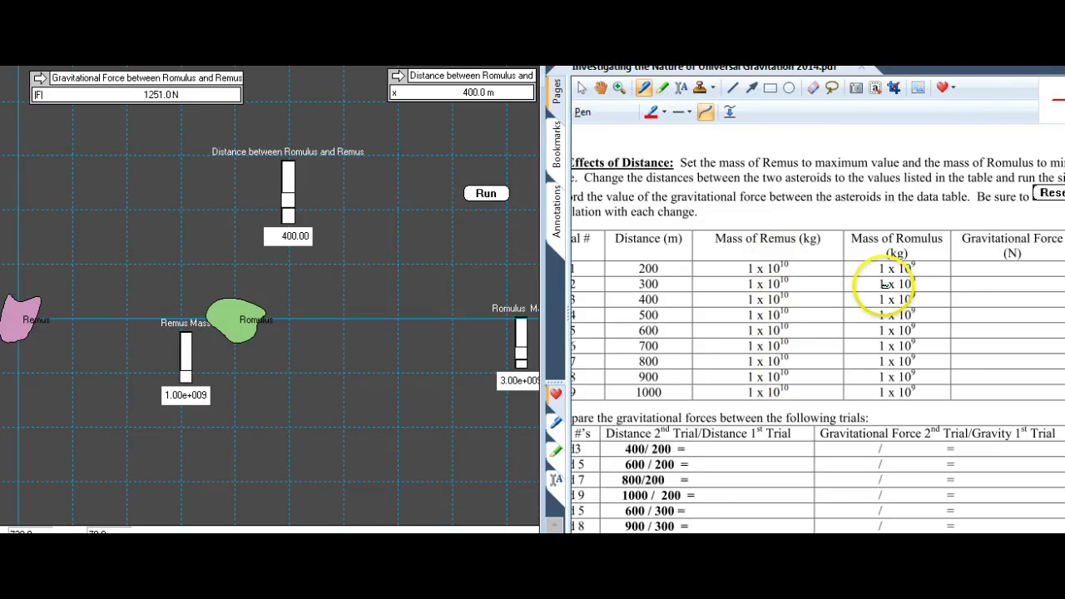
left_click(539, 301)
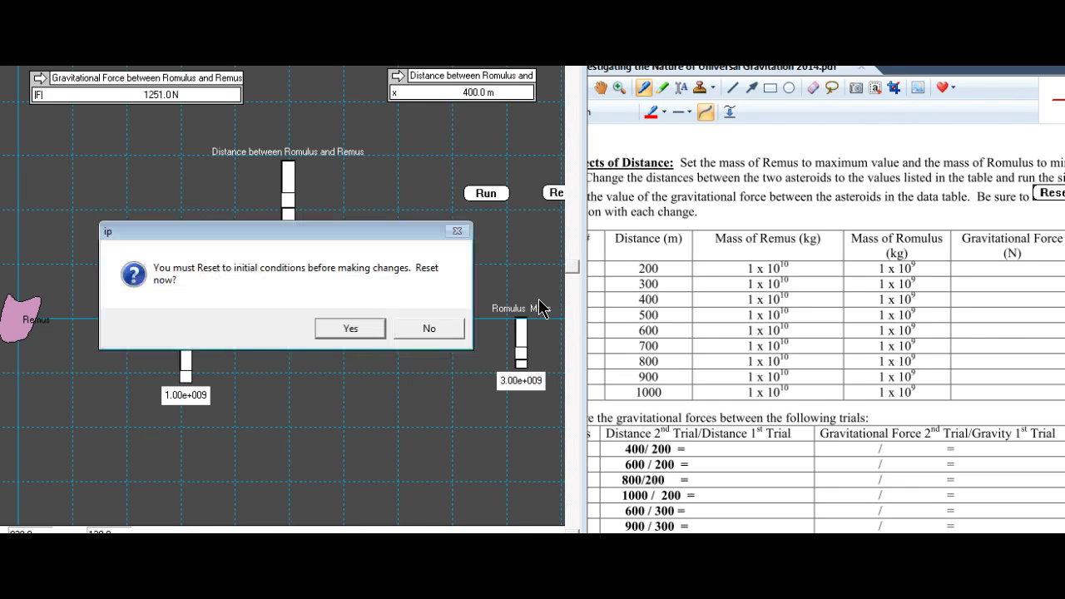
left_click(351, 328)
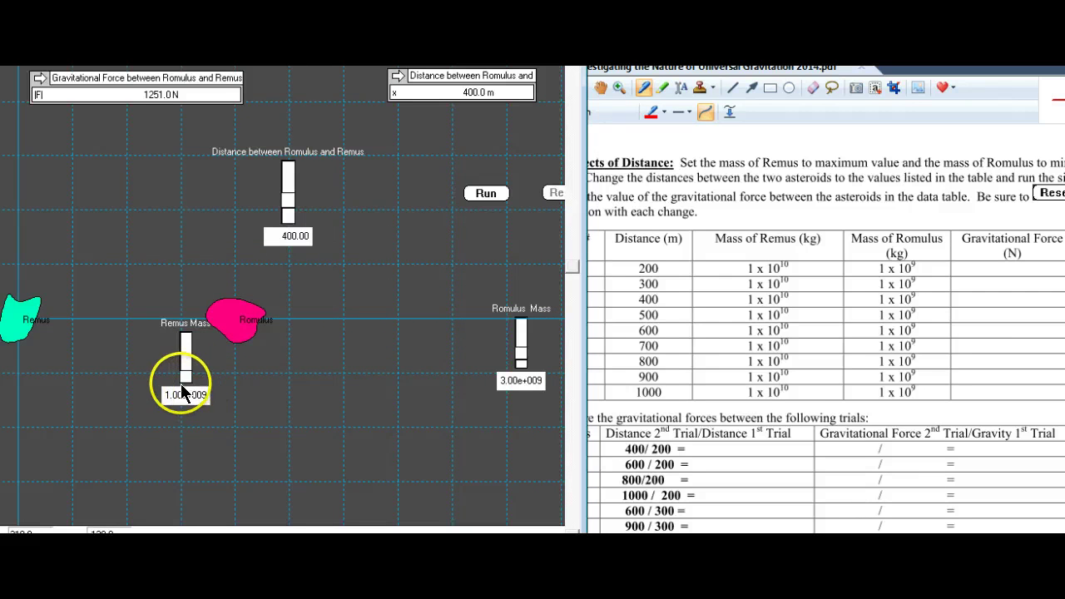
left_click_drag(185, 380, 187, 337)
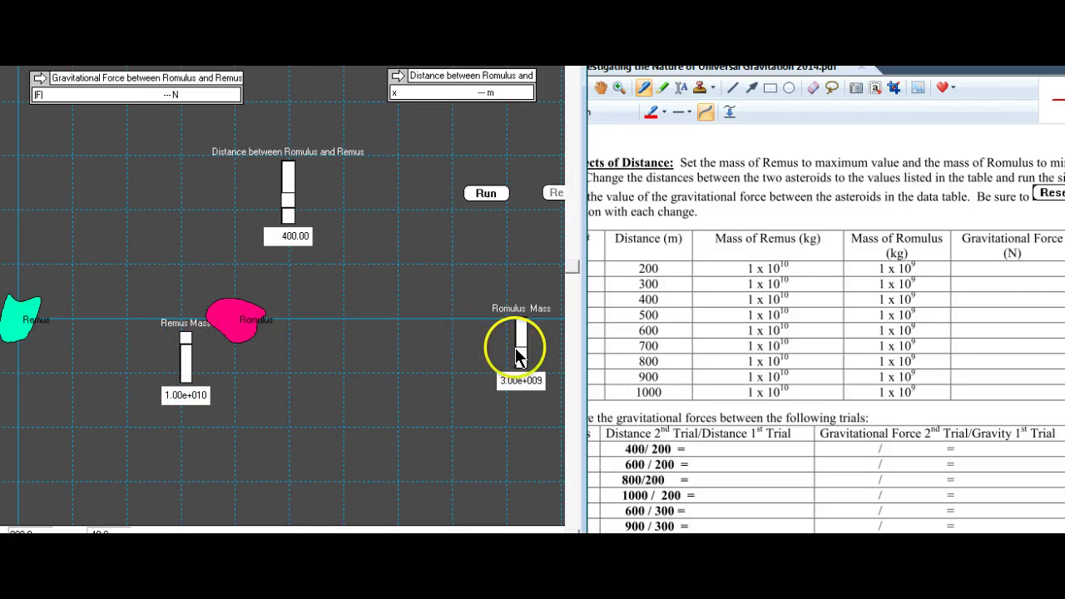
left_click_drag(521, 361, 518, 369)
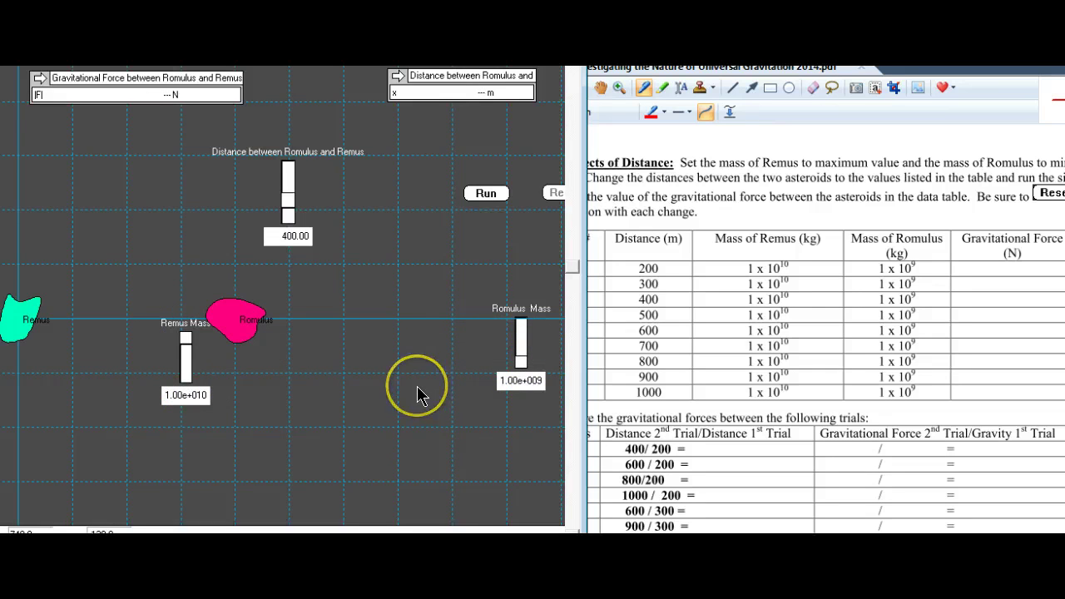
Run the simulation at a distance of 200 m and handwrite 17000 as the gravitational force for trial 1.
left_click(288, 202)
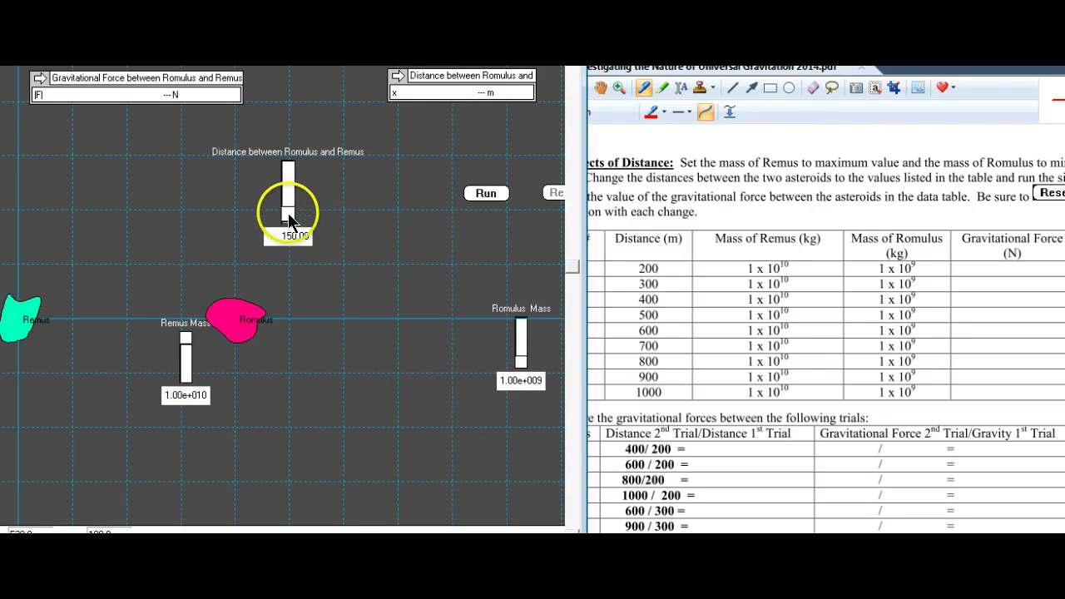
left_click_drag(287, 211, 296, 226)
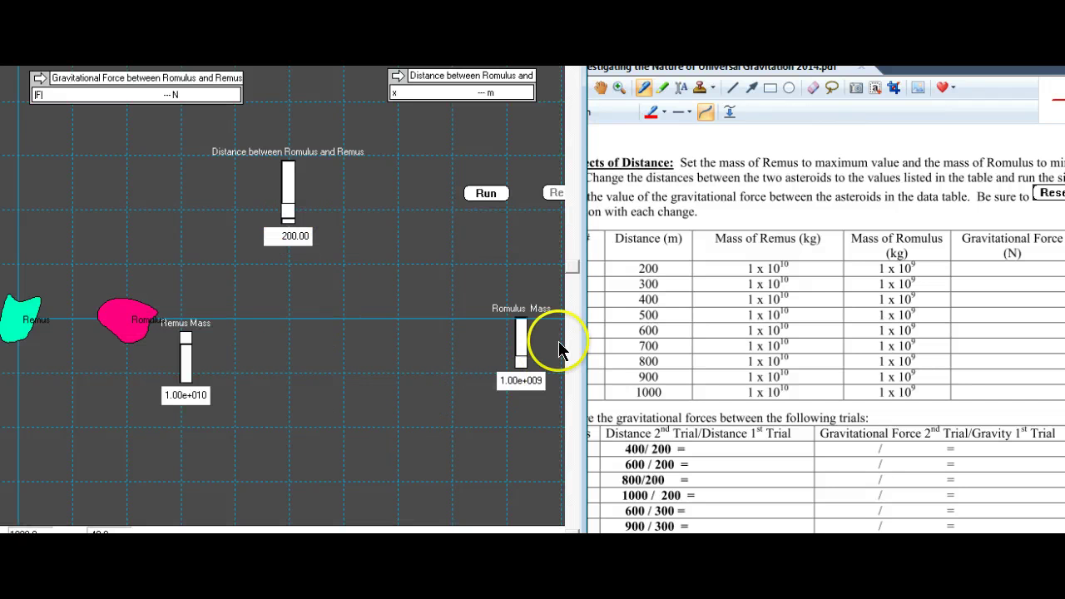
left_click(486, 194)
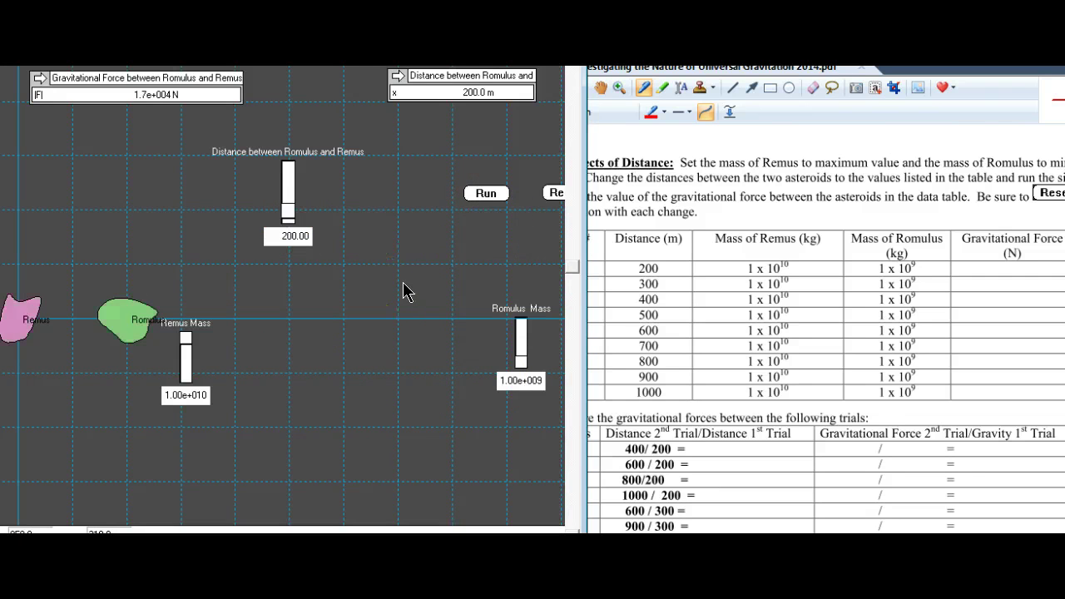
left_click(332, 281)
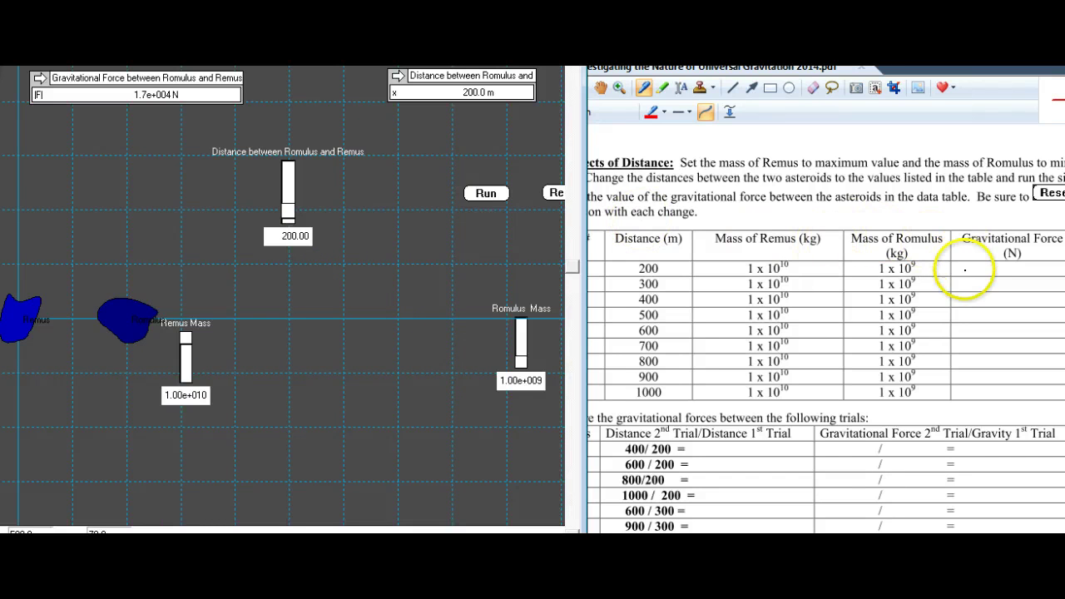
left_click(967, 260)
mouse_move(967, 263)
left_mouse_down()
mouse_move(966, 275)
mouse_move(1013, 267)
left_mouse_up()
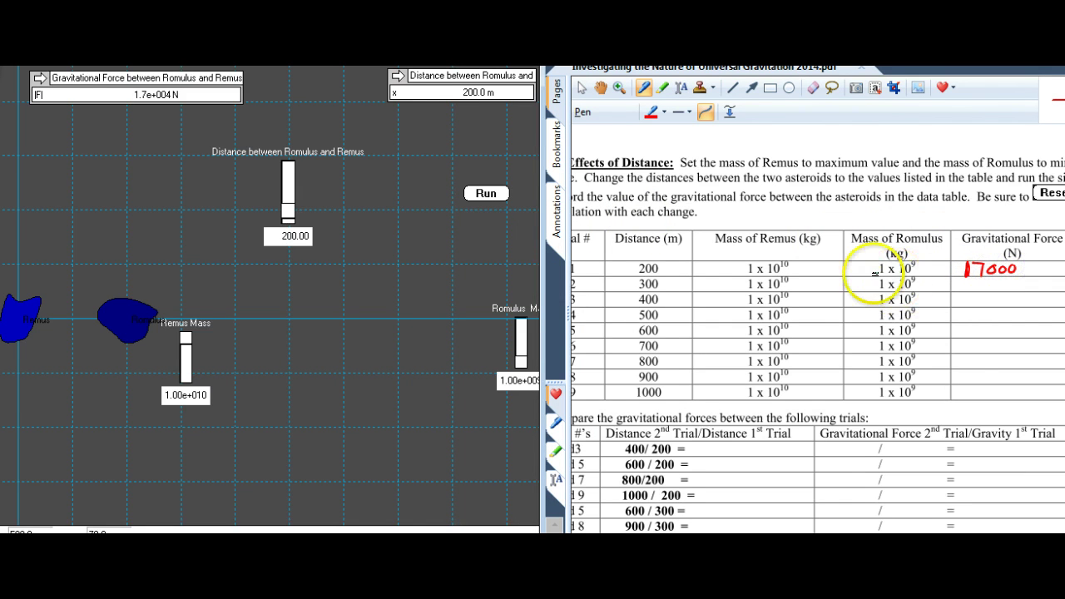
Reset and run the simulation at a distance of 300 m, and handwrite 7400 as the force for trial 2.
left_click(562, 244)
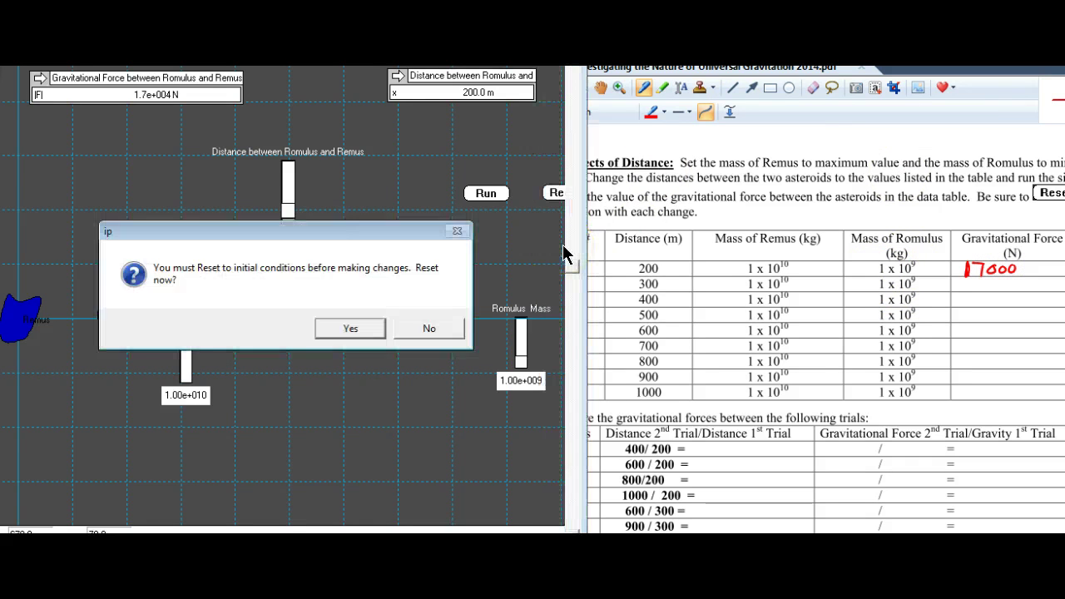
key("Return")
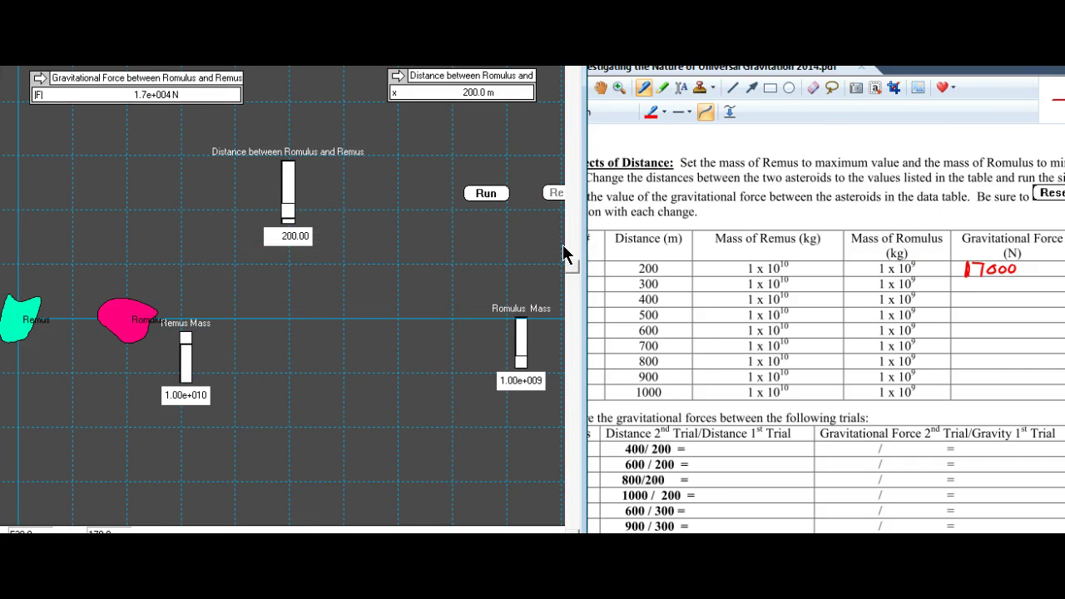
left_click(288, 208)
left_click(480, 196)
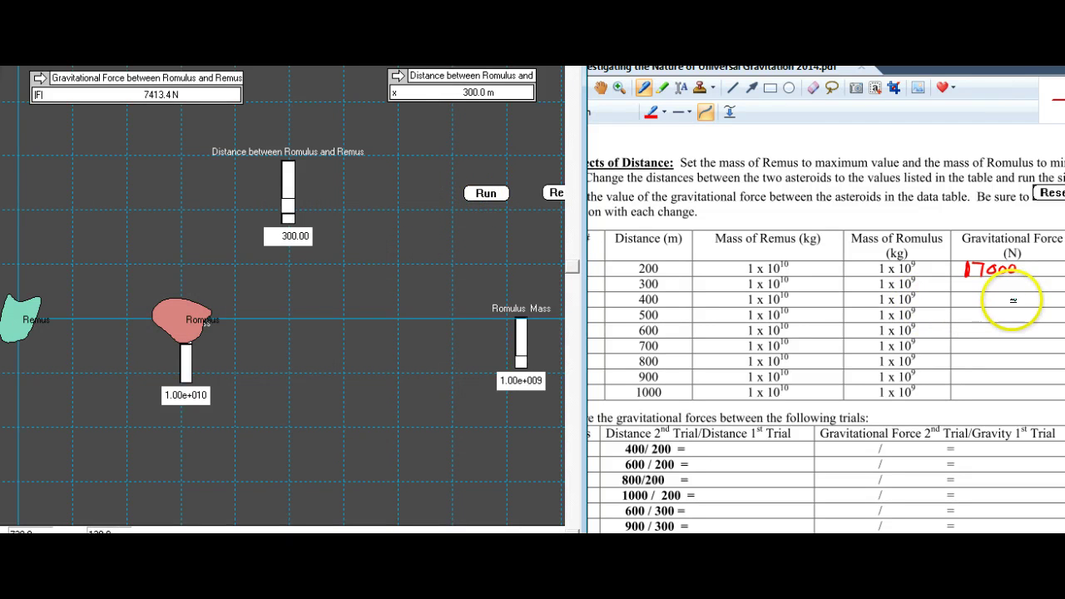
left_click(967, 278)
mouse_move(977, 283)
left_mouse_down()
mouse_move(984, 293)
mouse_move(1017, 286)
mouse_move(1009, 281)
left_mouse_up()
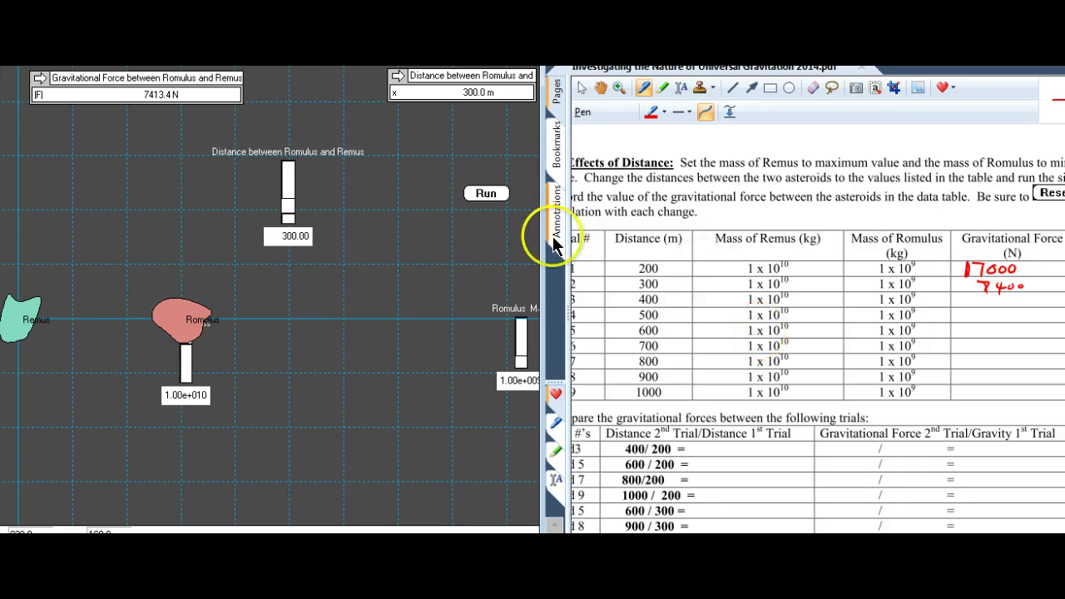
Reset and run the simulation at a distance of 400 m, and handwrite 4200 as the force for trial 3.
left_click(545, 409)
key("Return")
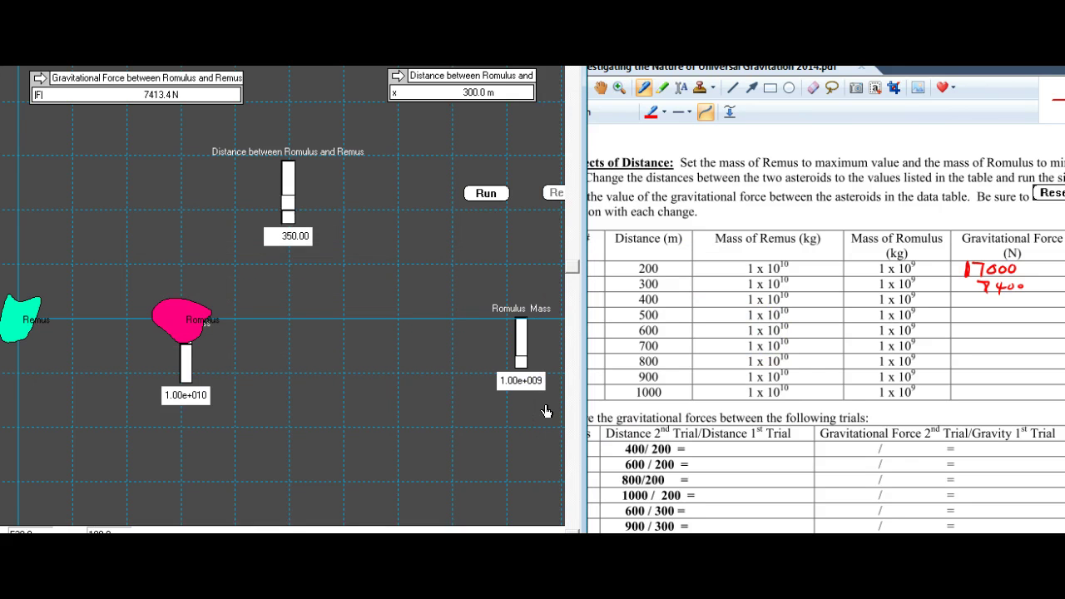
left_click_drag(288, 193, 292, 198)
left_click(333, 341)
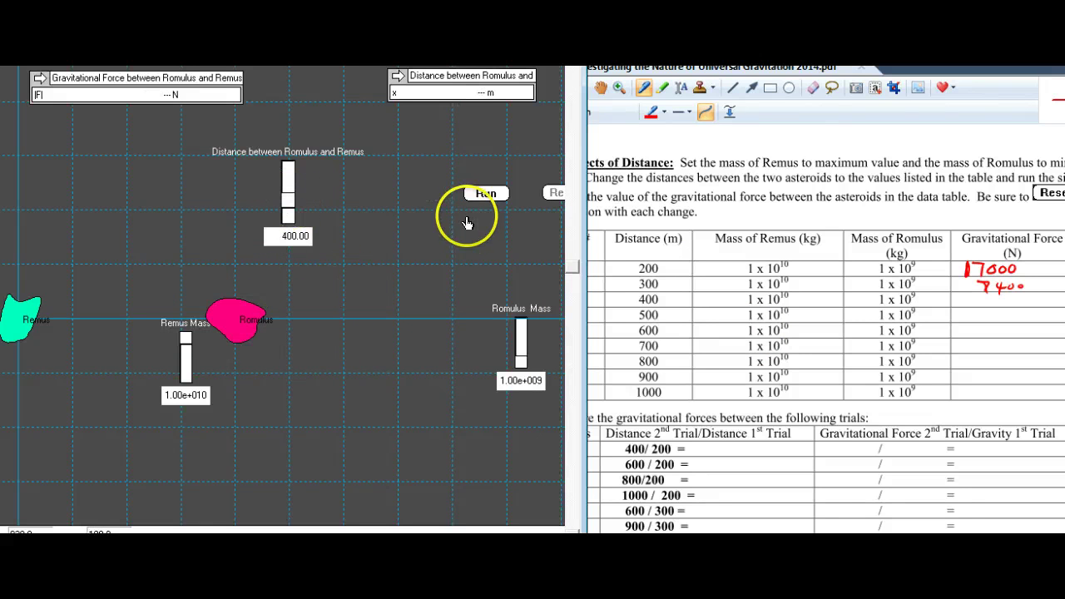
left_click(482, 196)
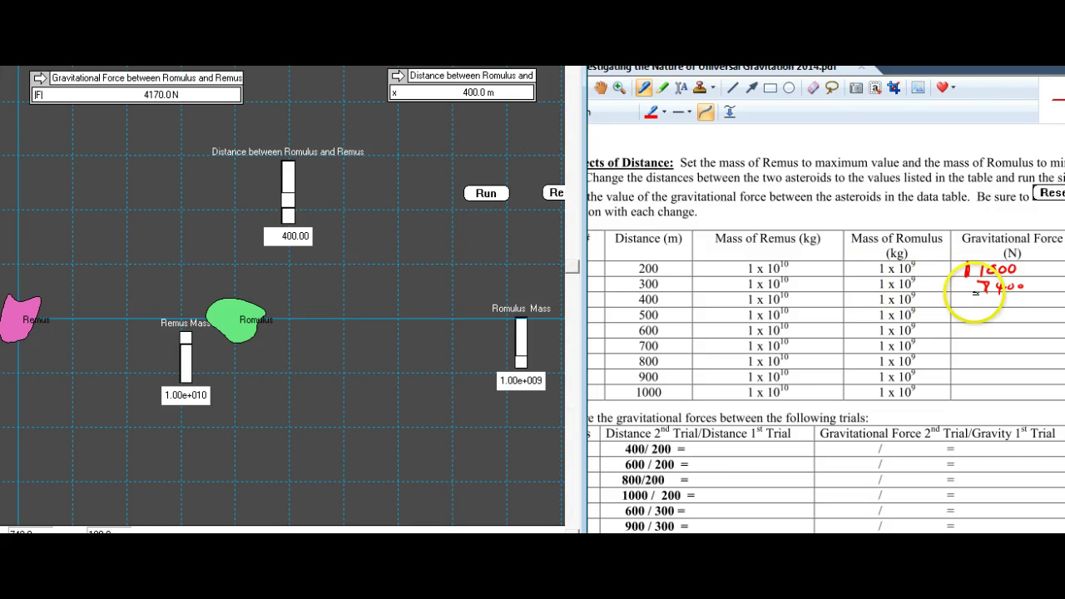
left_click(969, 293)
left_click_drag(969, 301, 1002, 295)
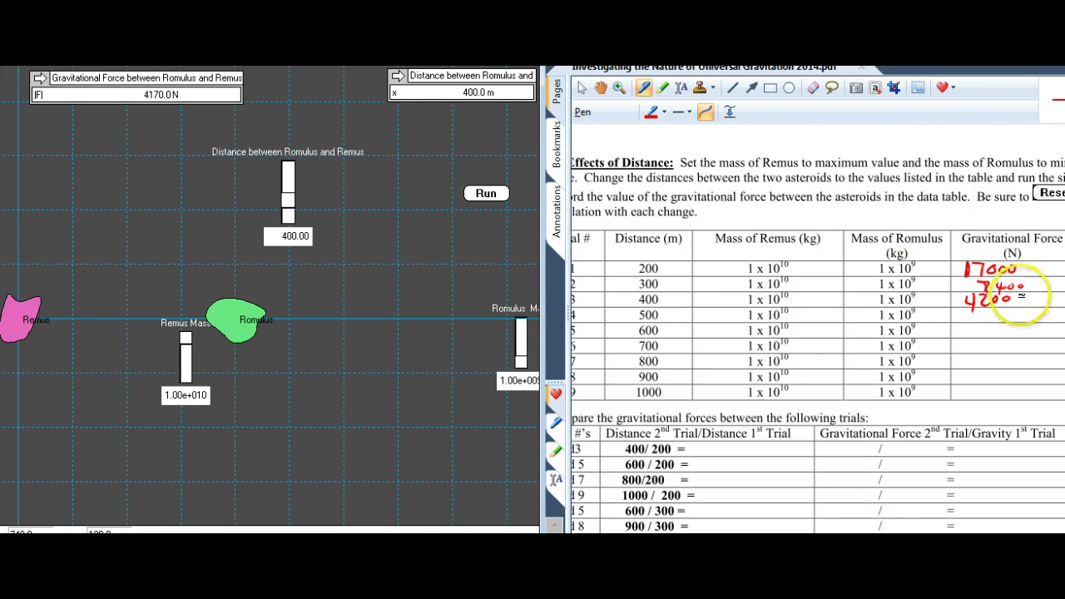
Reset and run the simulation at a distance of 500 m, and handwrite 2700 as the force for trial 4.
left_click(555, 154)
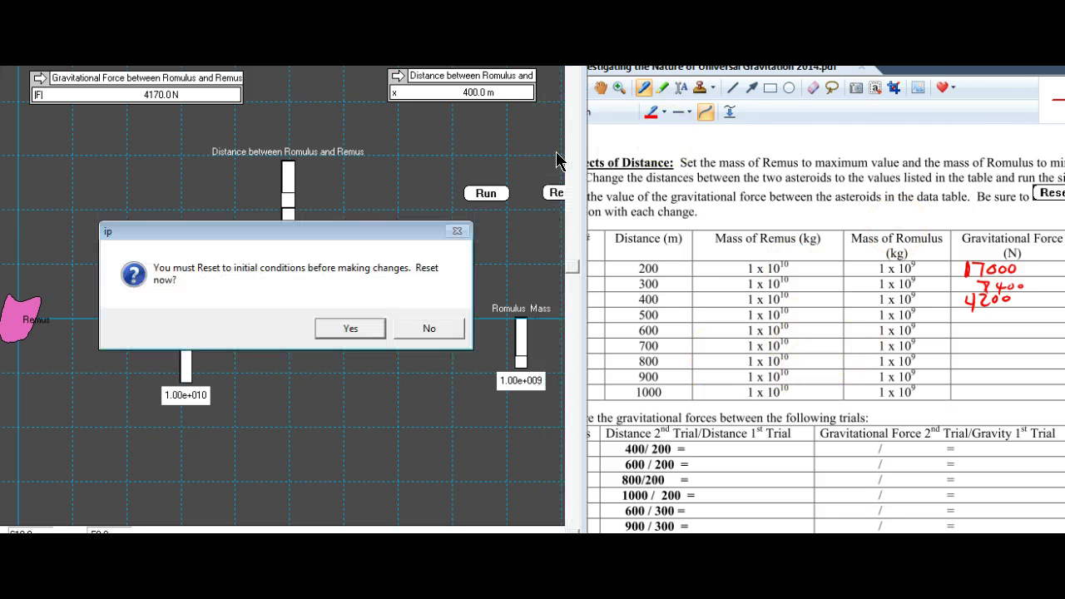
key("Return")
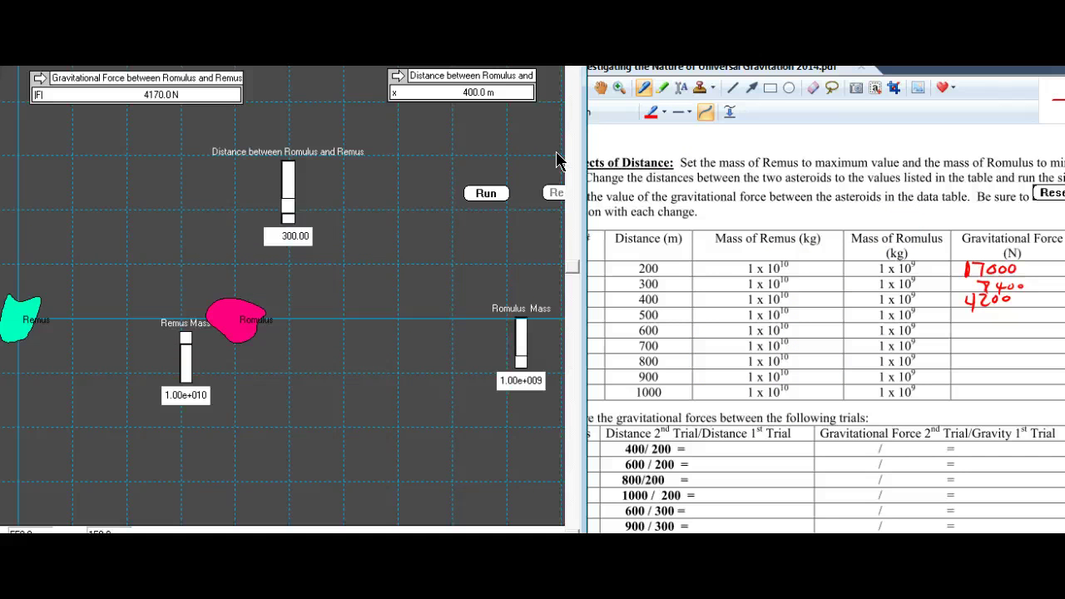
left_click(294, 186)
left_click(477, 204)
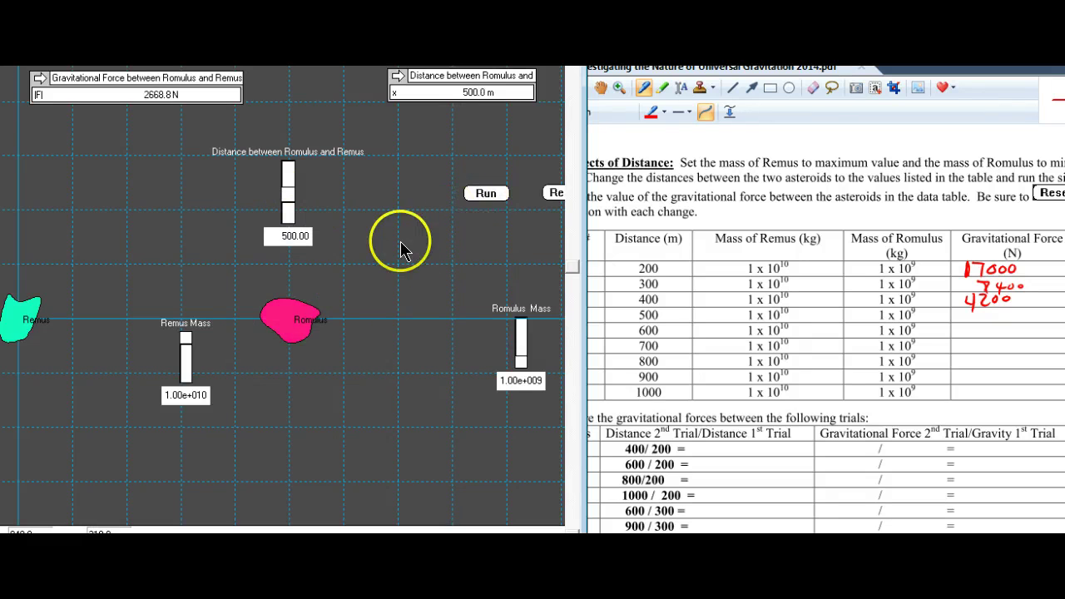
left_click(878, 298)
left_click_drag(982, 306, 1032, 310)
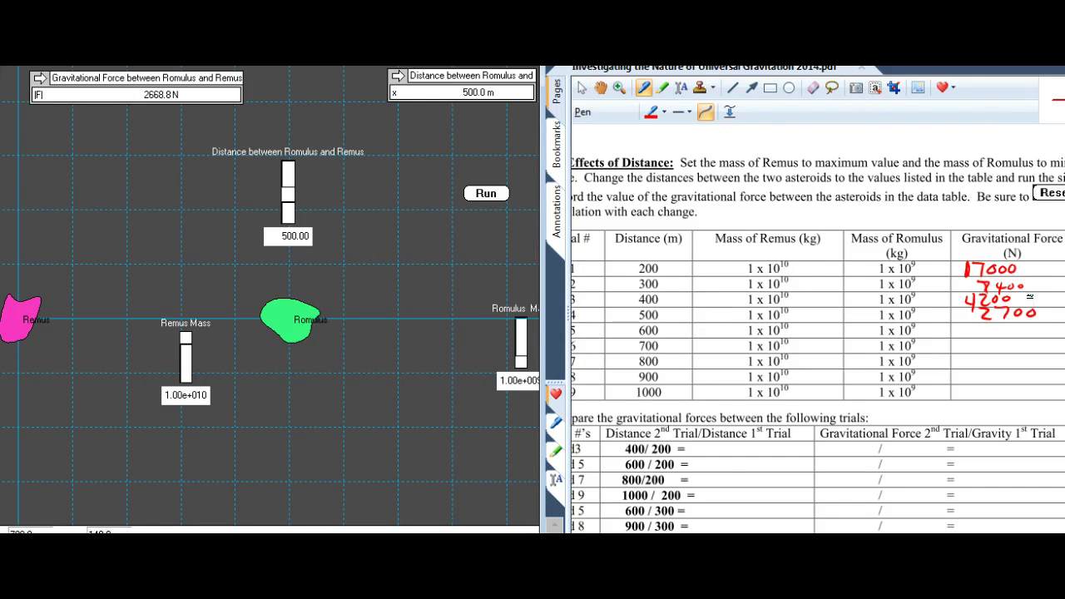
Reset and run the simulation at a distance of 600 m, and handwrite 1850 as the force for trial 5.
left_click(558, 290)
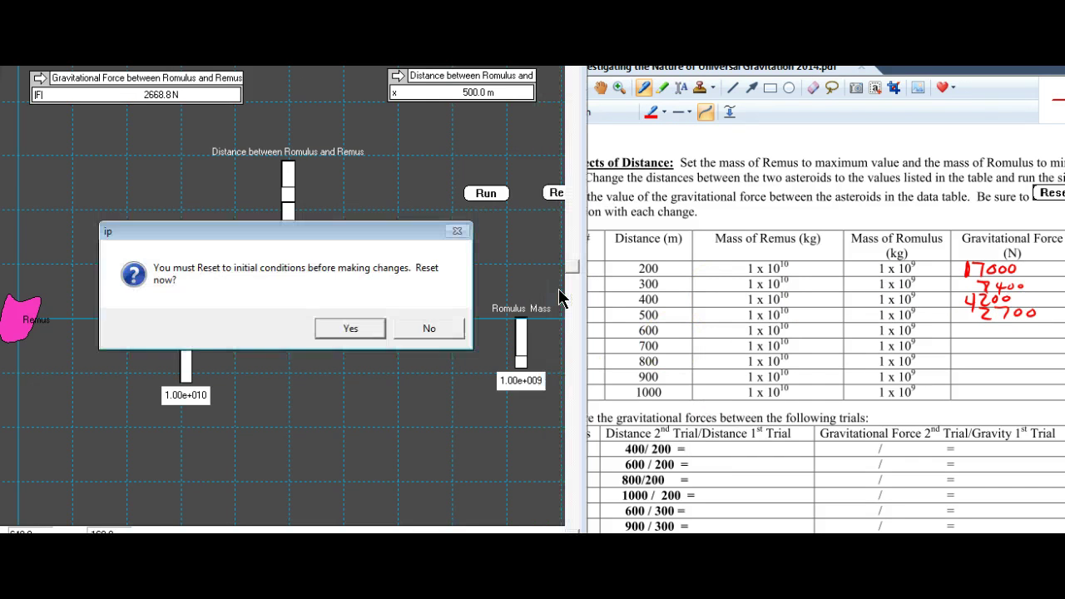
key("Return")
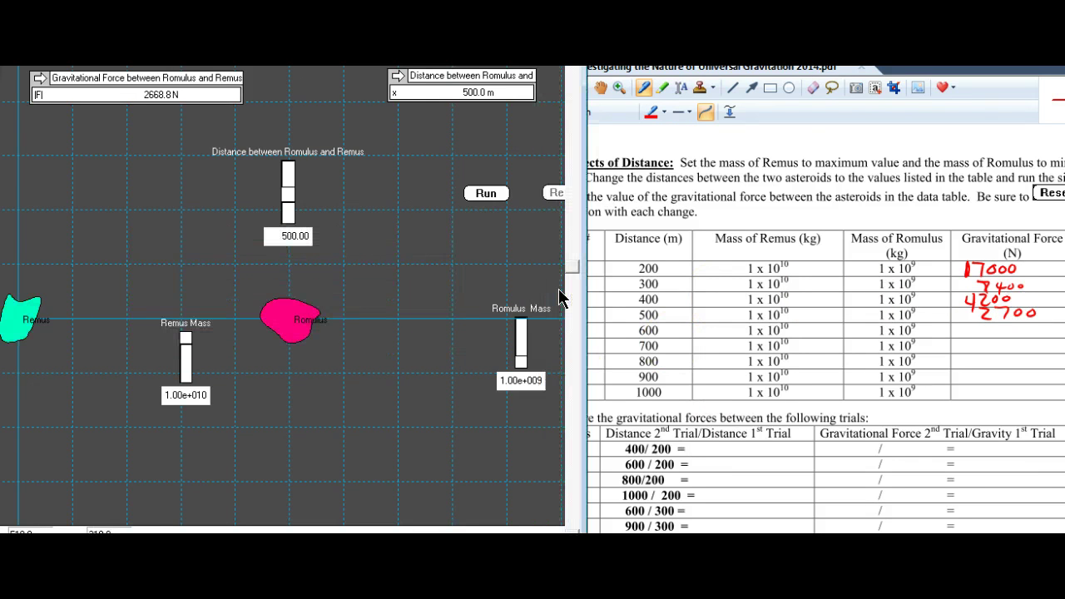
left_click(486, 193)
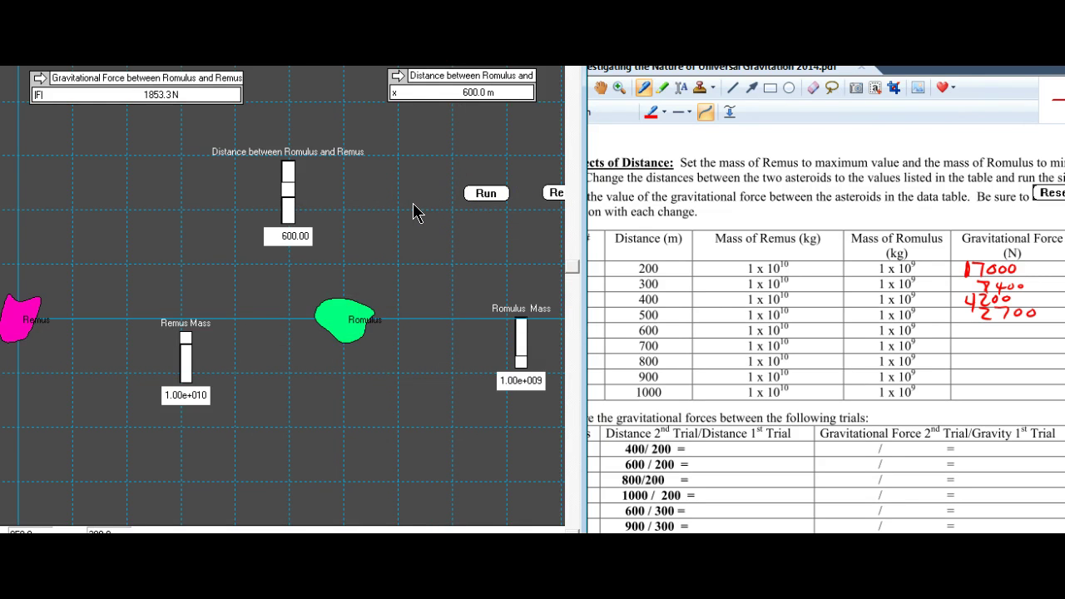
left_click(900, 354)
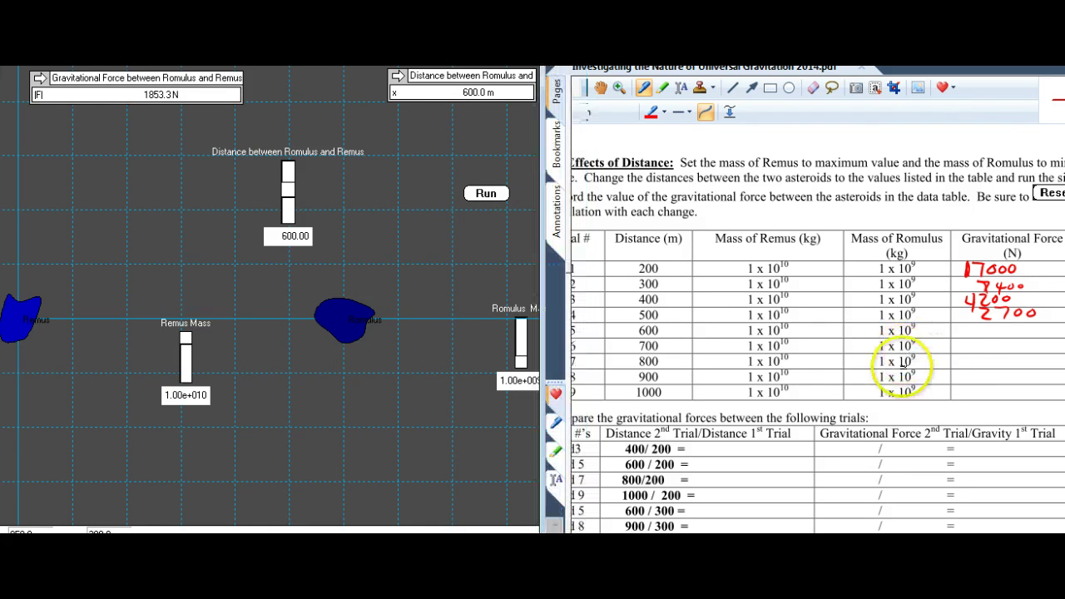
mouse_move(970, 326)
left_mouse_down()
mouse_move(966, 338)
mouse_move(1003, 329)
left_mouse_up()
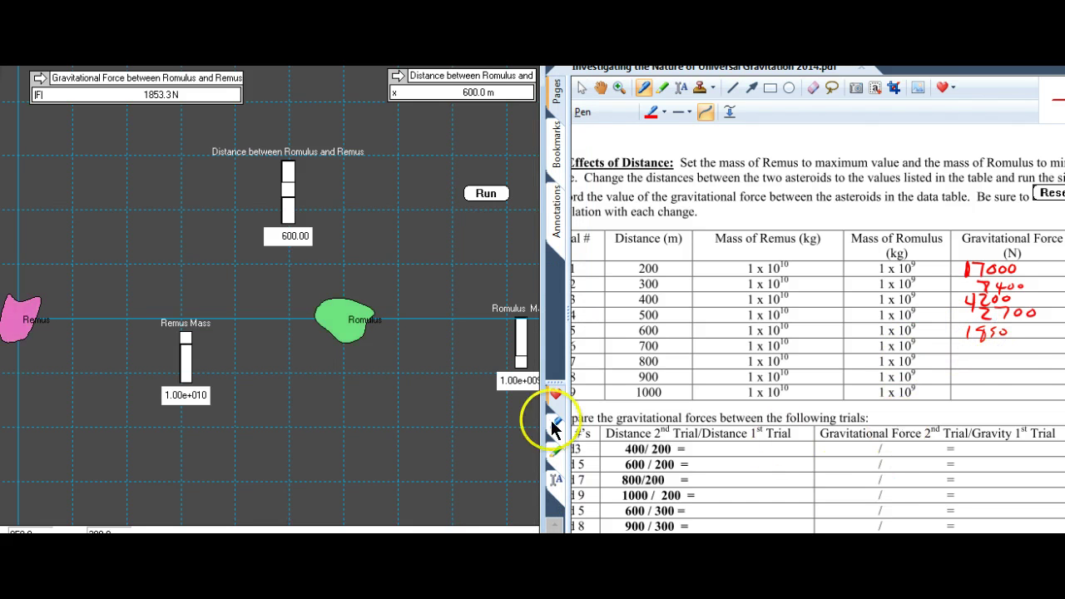
Reset and run the simulation at a distance of 700 m, and handwrite 1360 as the force for trial 6.
left_click(540, 429)
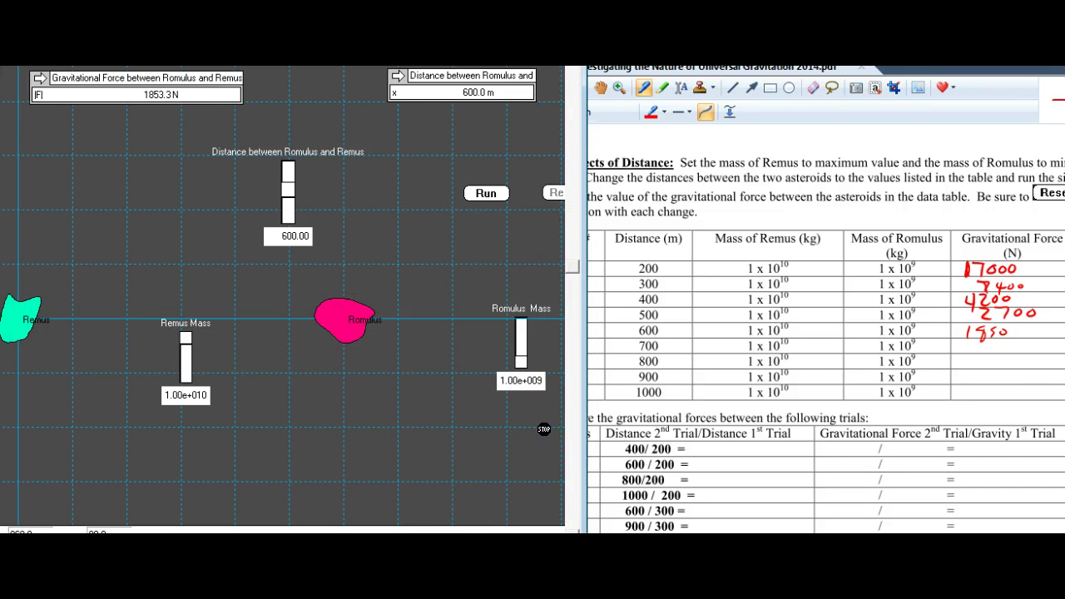
left_click_drag(288, 189, 269, 150)
left_click(486, 193)
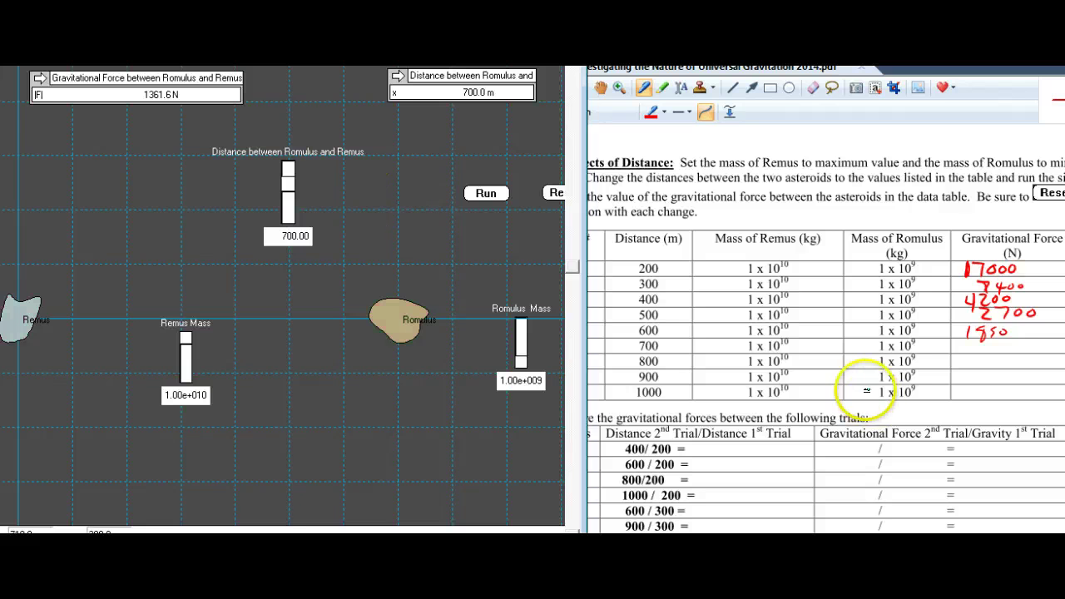
left_click(969, 338)
mouse_move(970, 341)
left_mouse_down()
mouse_move(974, 355)
mouse_move(1002, 344)
left_mouse_up()
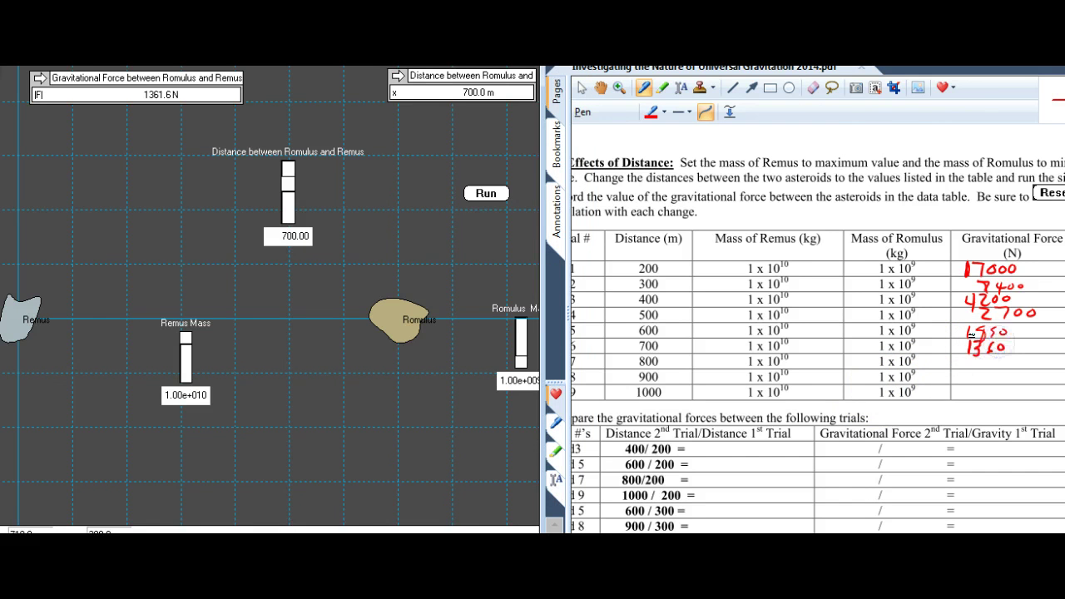
Reset and run the simulation at a distance of 800 m, and handwrite 1040 as the force for trial 7.
left_click(547, 293)
key("Return")
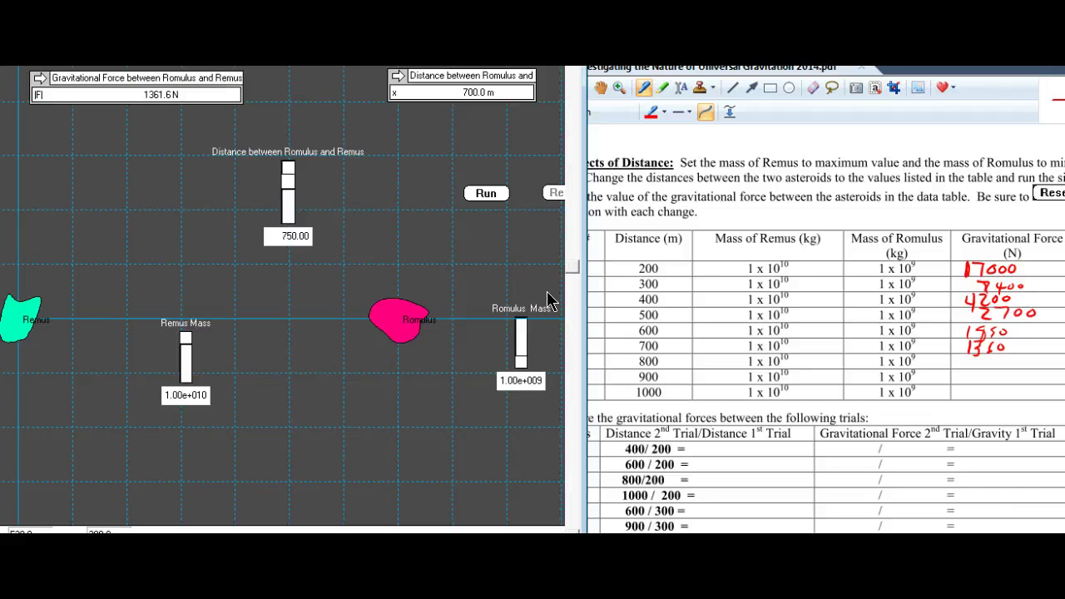
left_click(488, 200)
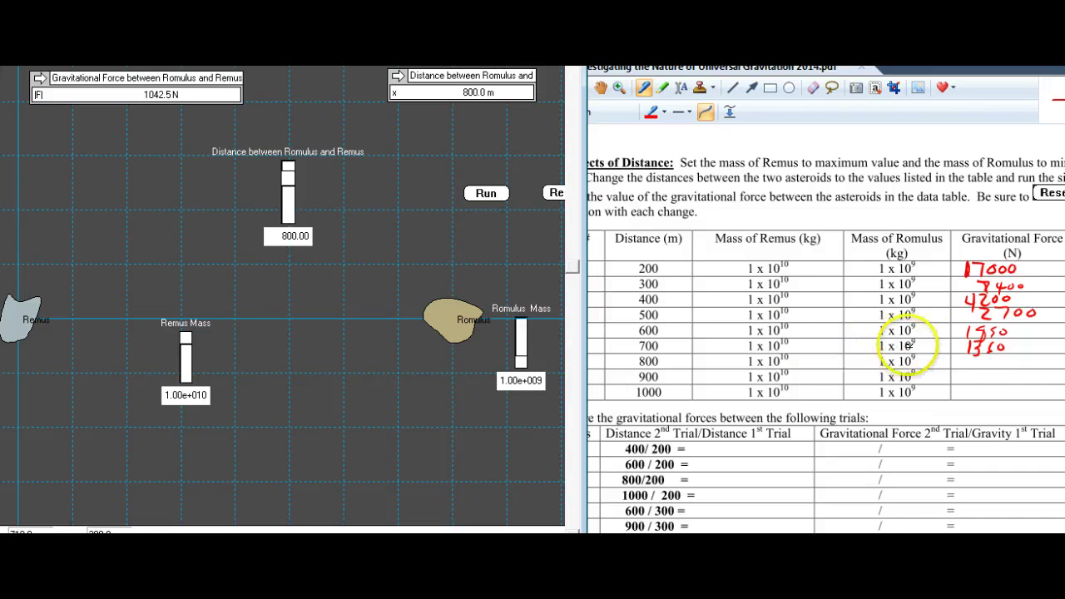
left_click(984, 353)
mouse_move(977, 357)
left_mouse_down()
mouse_move(974, 368)
mouse_move(988, 360)
left_mouse_up()
left_click_drag(998, 358, 1000, 367)
left_click_drag(1015, 359, 1016, 357)
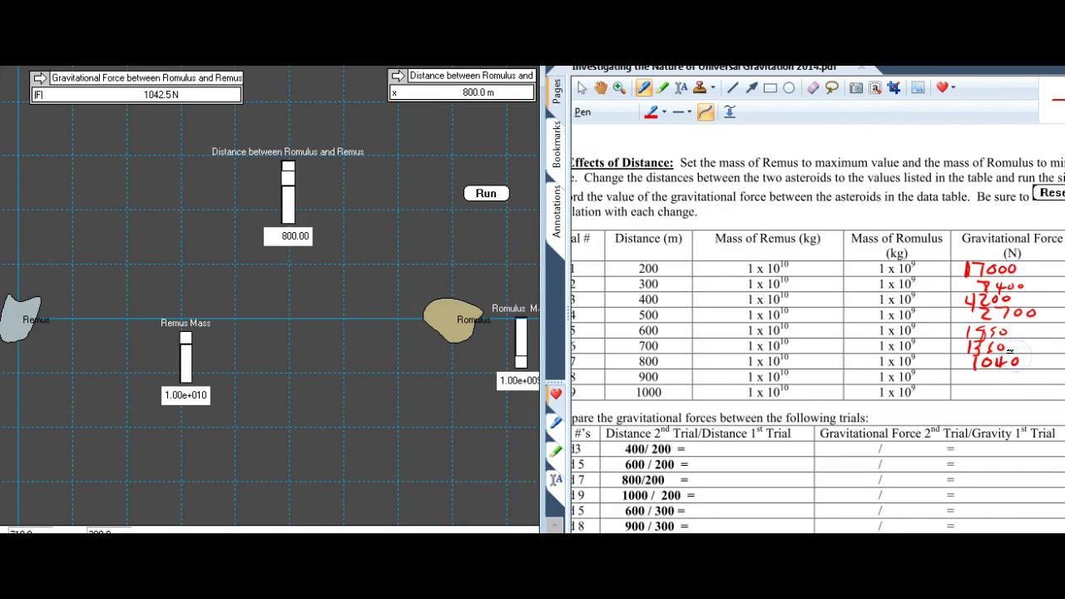
Reset and run the simulation at a distance of 900 m, and handwrite 824 as the force for trial 8.
left_click(558, 441)
key("Return")
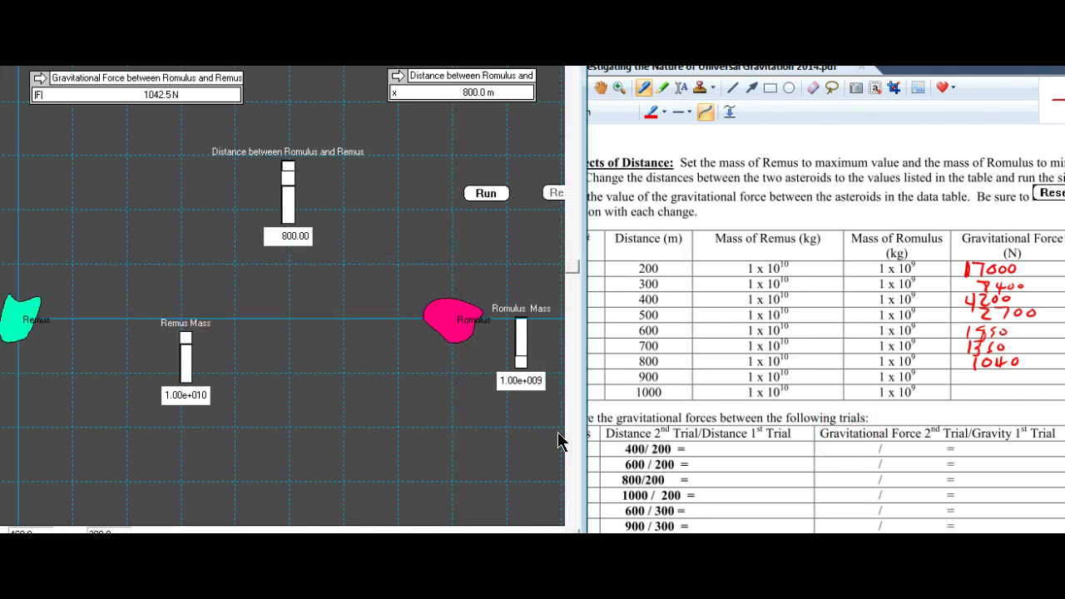
key("ctrl+r")
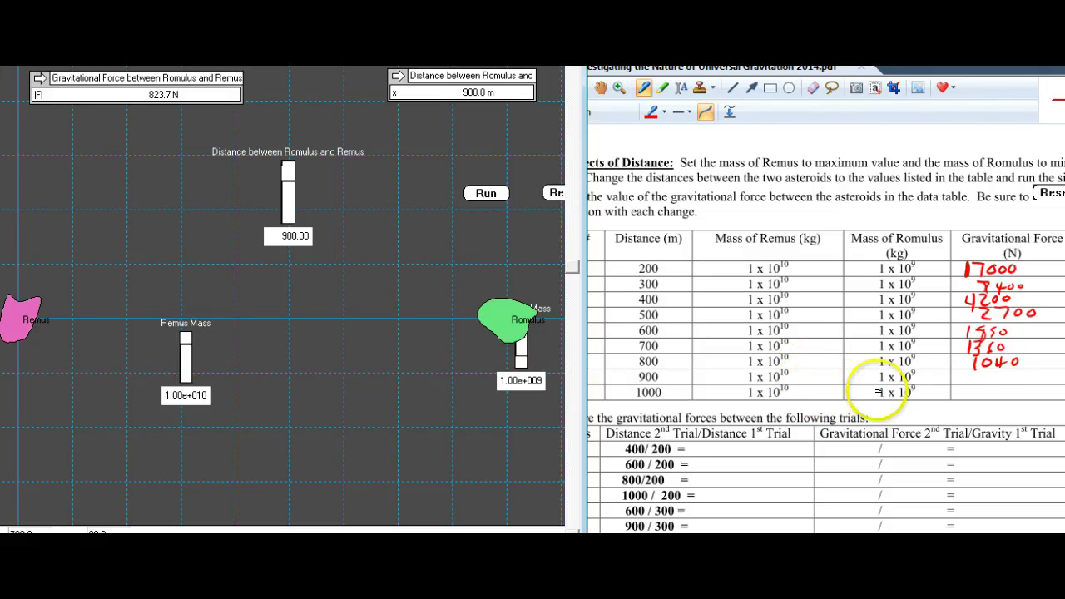
left_click(957, 376)
mouse_move(972, 368)
left_mouse_down()
mouse_move(978, 383)
mouse_move(1009, 384)
left_mouse_up()
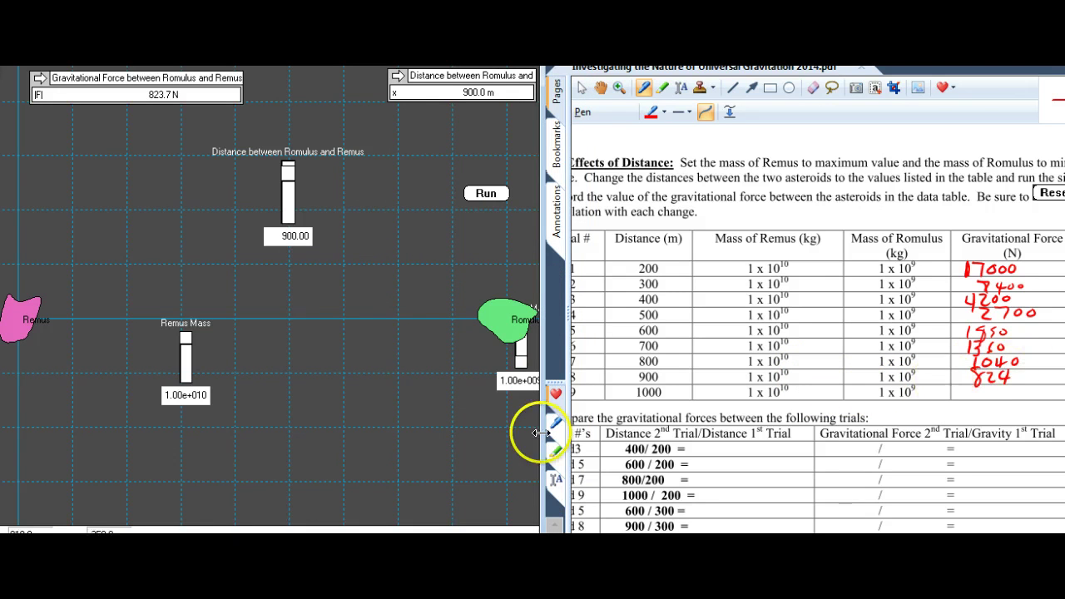
Reset and run the simulation at a distance of 1000 m, and handwrite 670 as the force for trial 9.
left_click(546, 377)
key("Return")
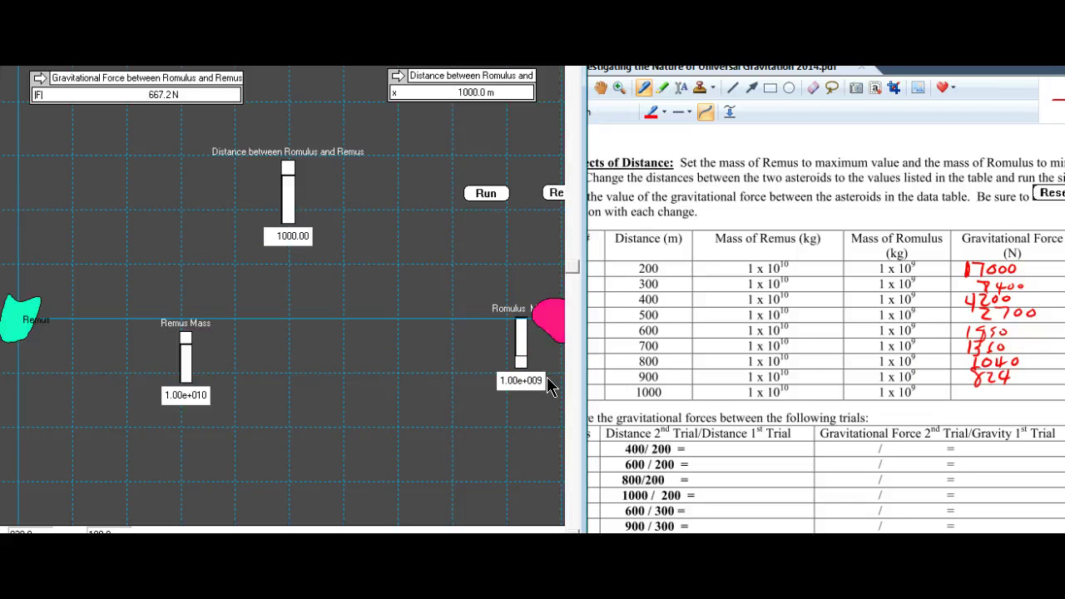
left_click(402, 274)
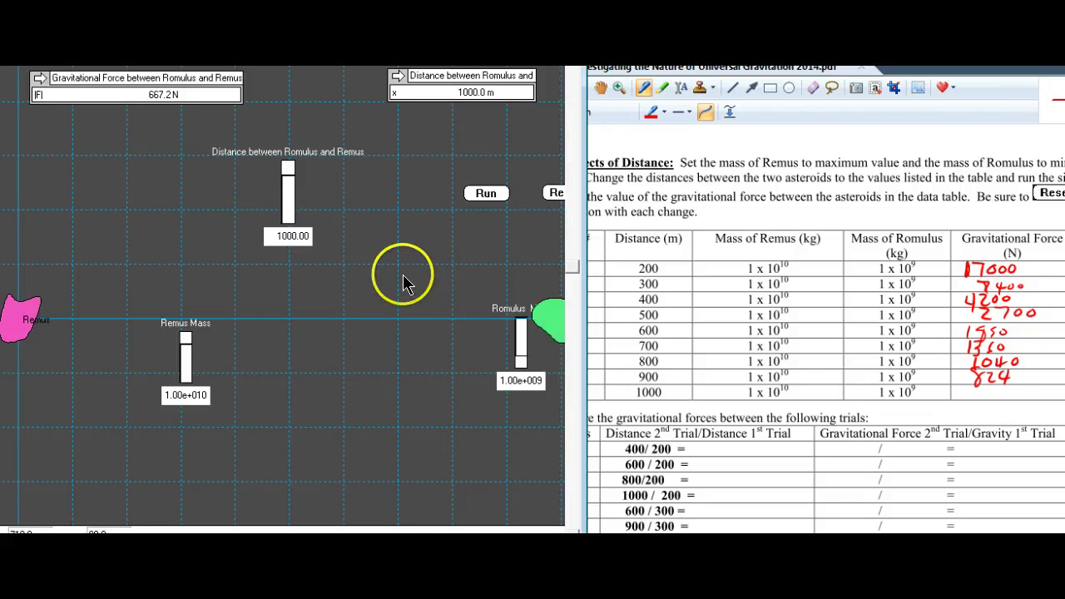
left_click(978, 393)
mouse_move(979, 395)
left_mouse_down()
mouse_move(981, 385)
mouse_move(999, 398)
mouse_move(1011, 386)
left_mouse_up()
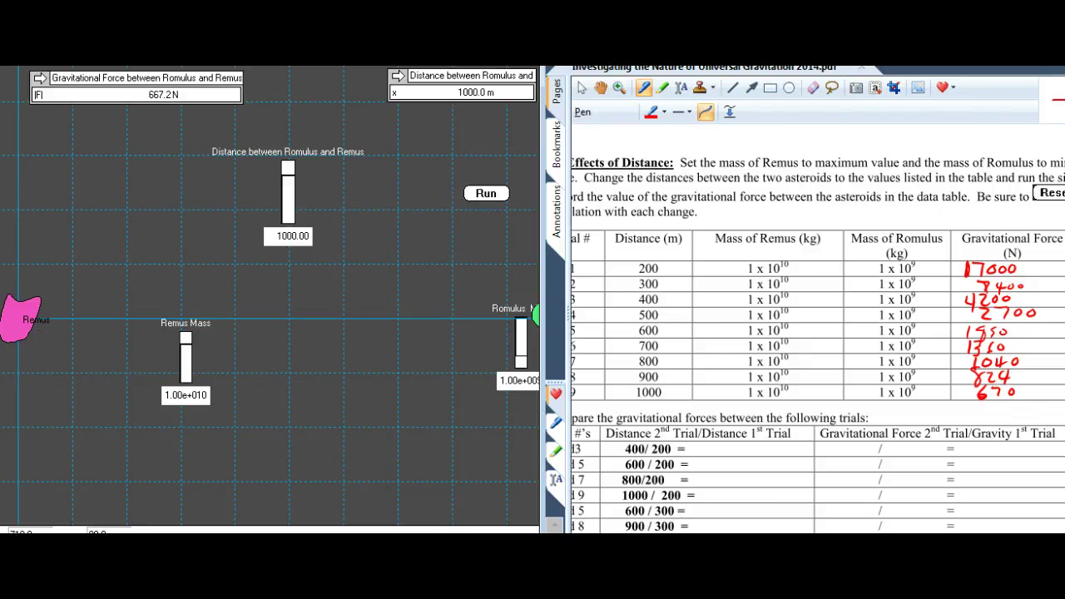
Maximize the worksheet PDF window and bring up the Effects of Distance section with its comparison table.
left_click_drag(1023, 68, 461, 61)
key("super+Up")
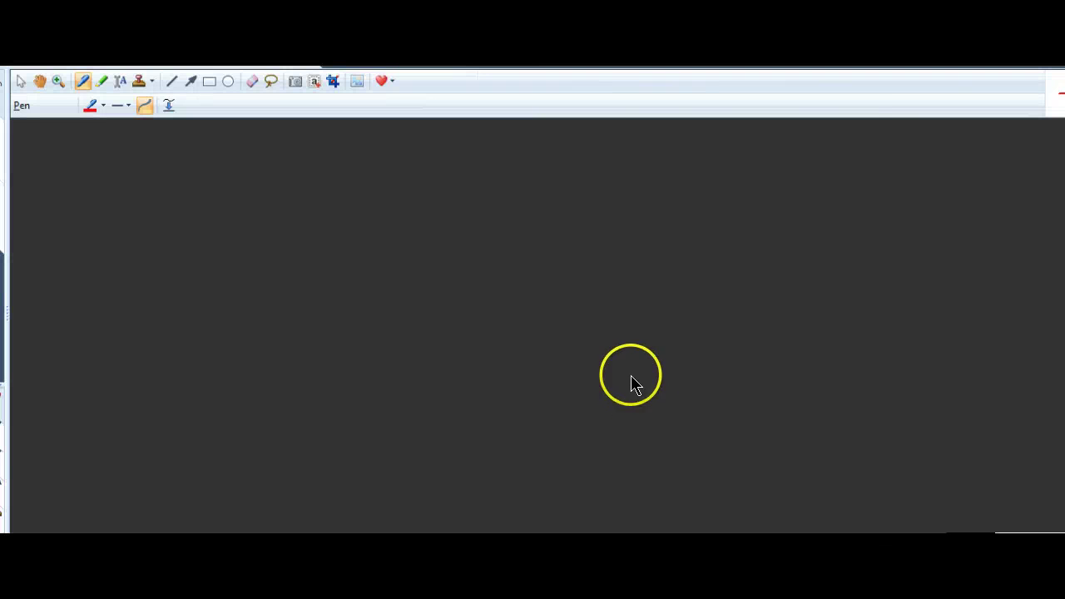
scroll(722, 371, "down", 1)
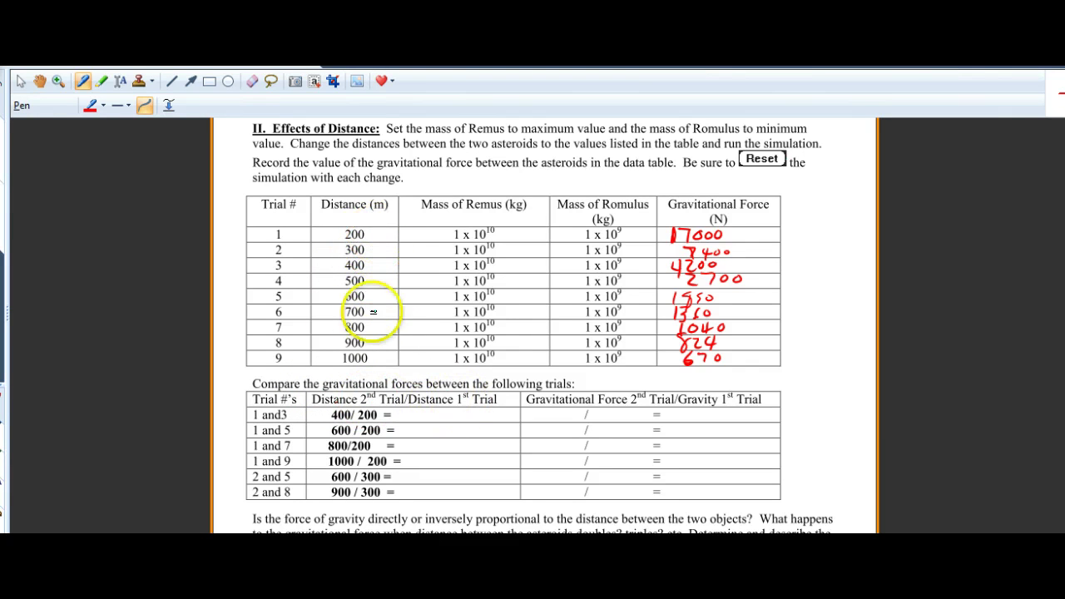
Handwrite the comparison of trials 1 and 3 as distance ratio 2 and force ratio 4200 / 17000 = 0.25 or 1/4, circling both trial numbers.
left_click_drag(412, 411, 426, 421)
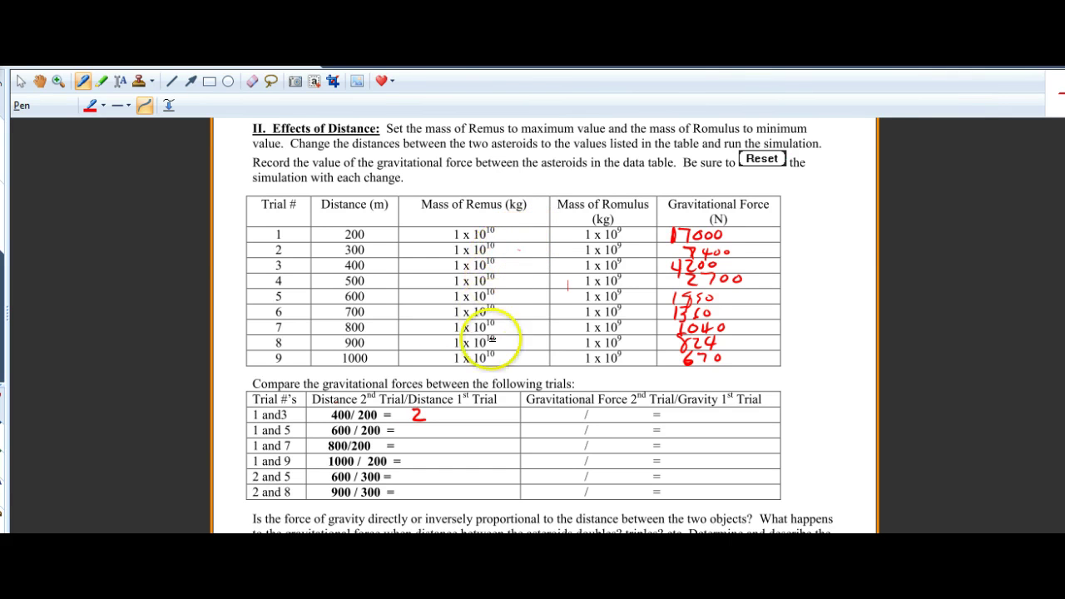
left_click_drag(282, 407, 294, 408)
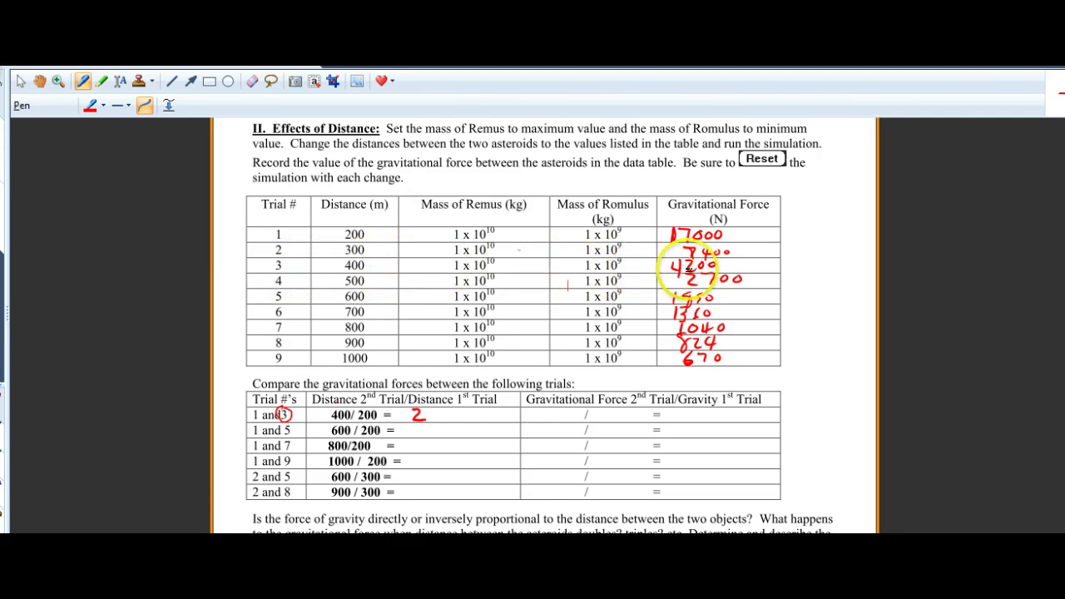
mouse_move(539, 408)
left_mouse_down()
mouse_move(543, 423)
mouse_move(565, 415)
left_mouse_up()
left_click_drag(573, 412, 572, 415)
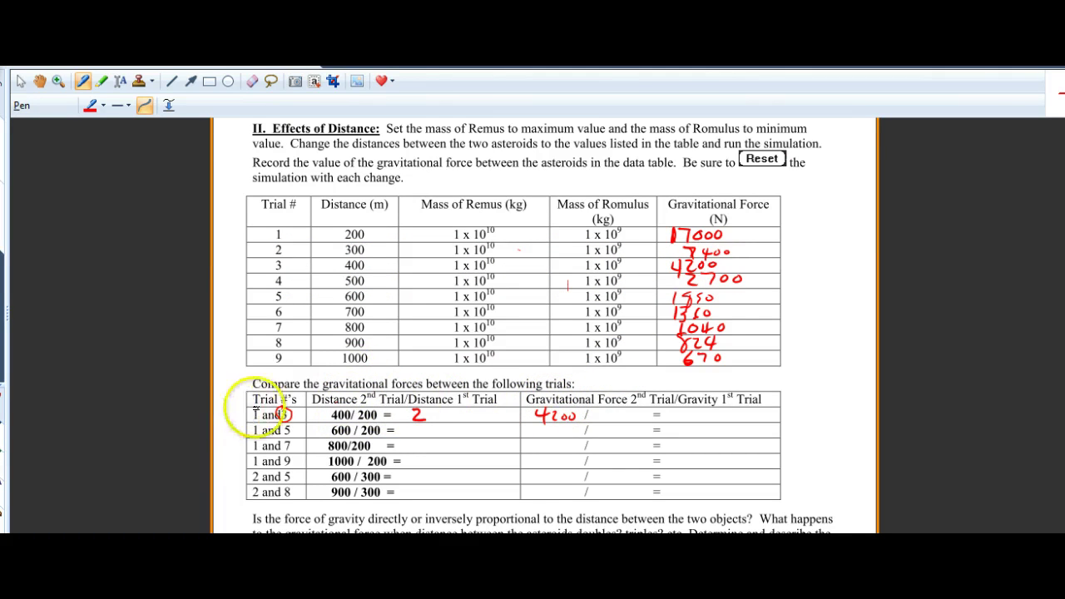
left_click_drag(264, 407, 261, 415)
left_click_drag(511, 242, 527, 241)
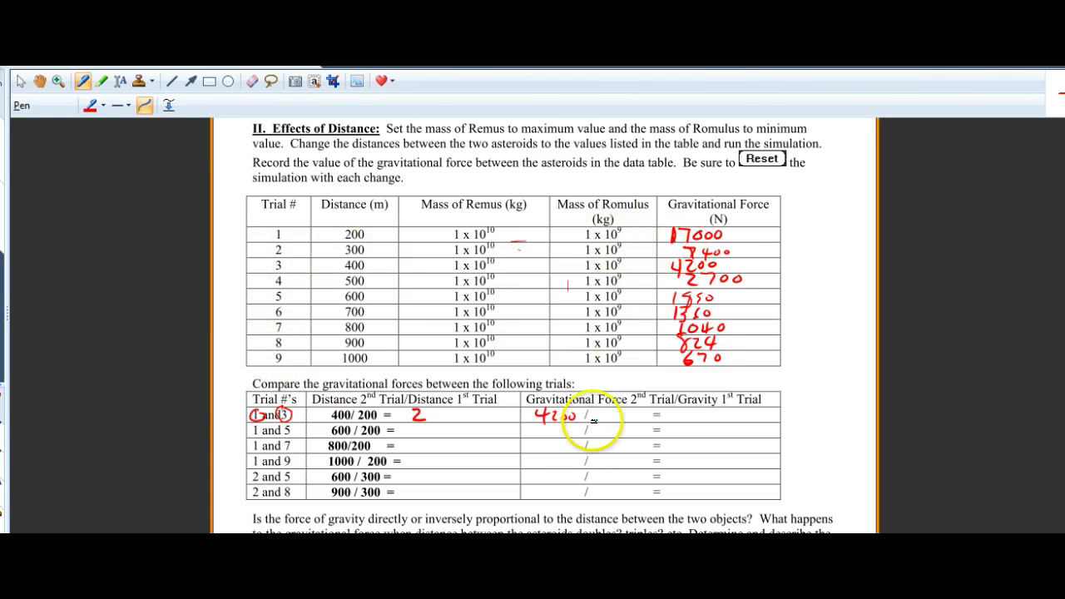
mouse_move(596, 409)
left_mouse_down()
mouse_move(599, 421)
mouse_move(630, 415)
left_mouse_up()
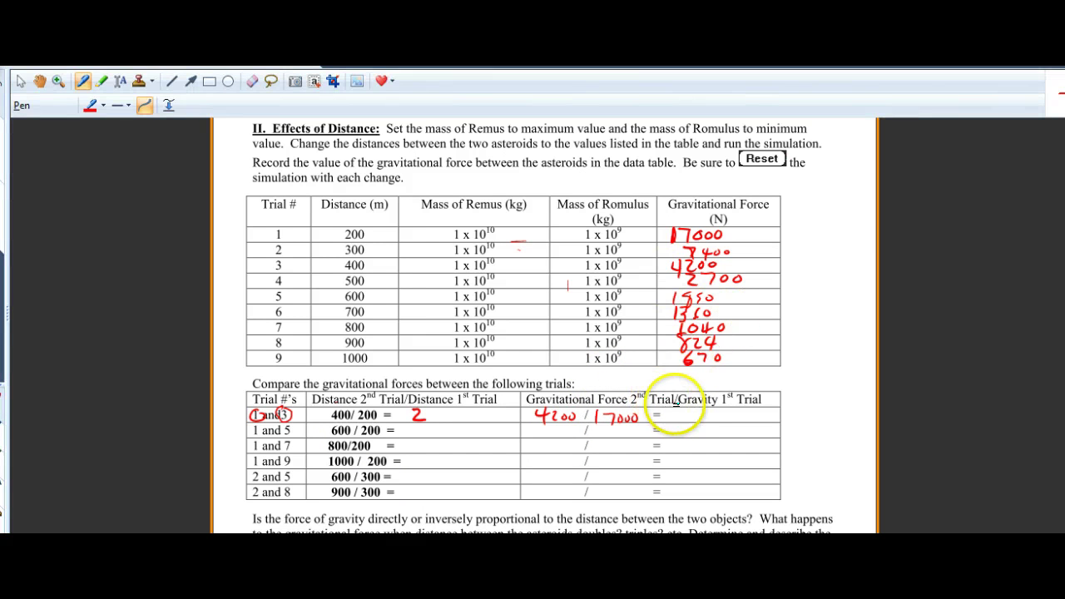
mouse_move(679, 407)
left_mouse_down()
mouse_move(706, 421)
mouse_move(763, 421)
left_mouse_up()
left_click(691, 420)
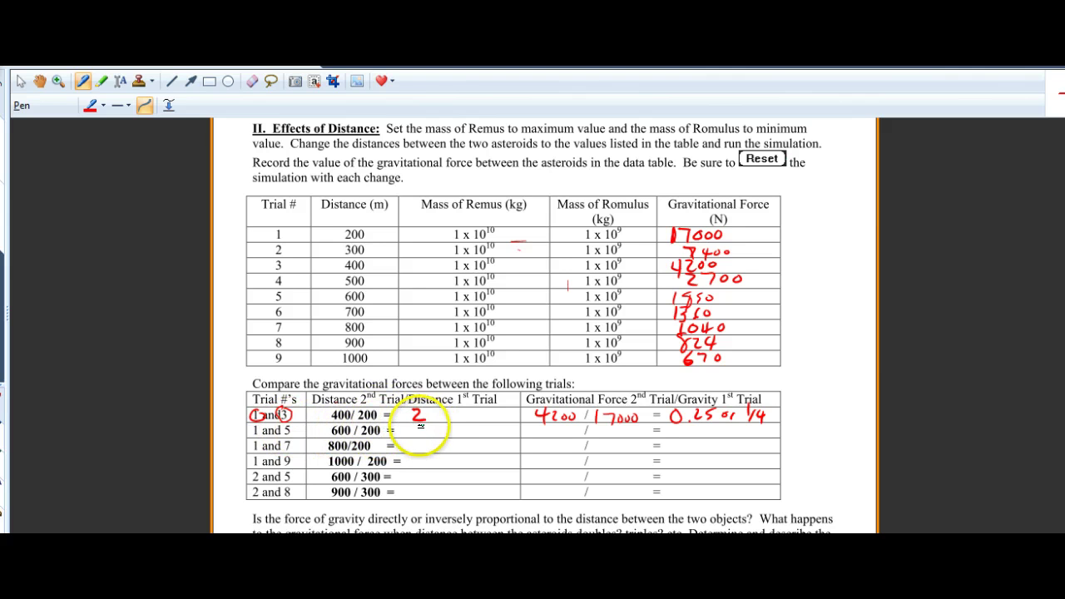
Handwrite the comparison of trials 1 and 5 as distance ratio 3 and force ratio 1850 / 17000 = 0.109, 1/9.
left_click_drag(413, 426, 414, 436)
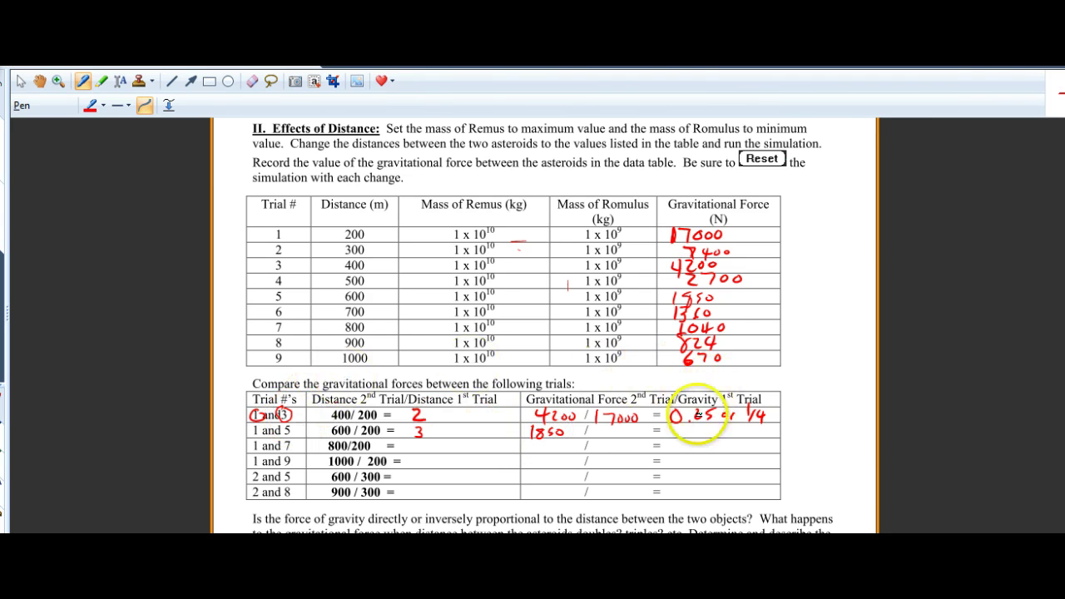
left_click_drag(602, 423, 638, 430)
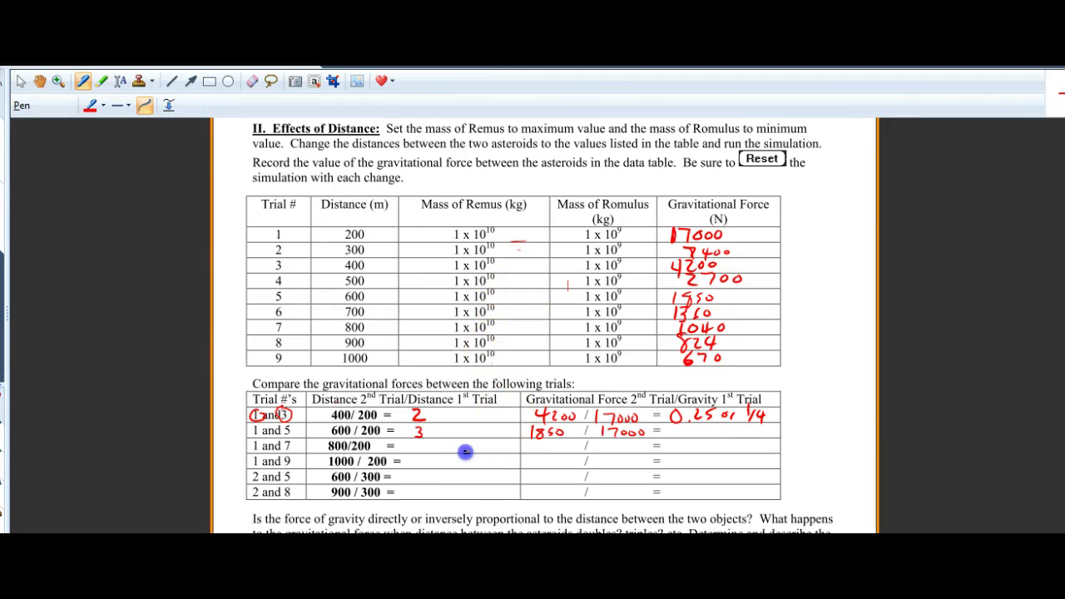
mouse_move(678, 425)
left_mouse_down()
mouse_move(672, 433)
mouse_move(677, 424)
mouse_move(755, 437)
left_mouse_up()
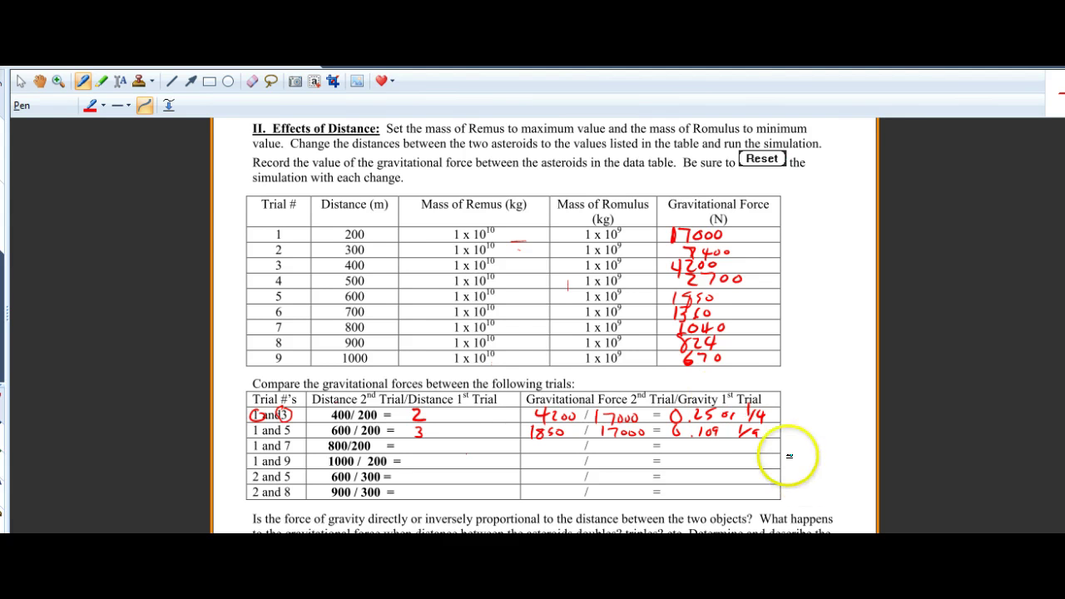
Look over the worksheet questions below the comparison table on how gravitational force relates to distance.
scroll(645, 322, "down", 1)
scroll(644, 322, "down", 5)
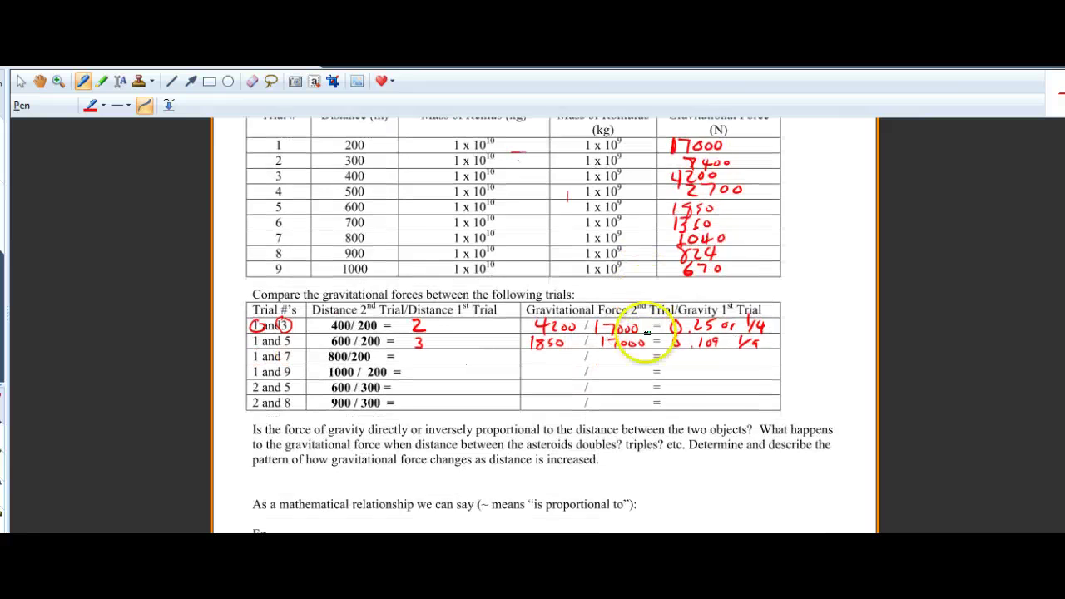
scroll(647, 332, "down", 3)
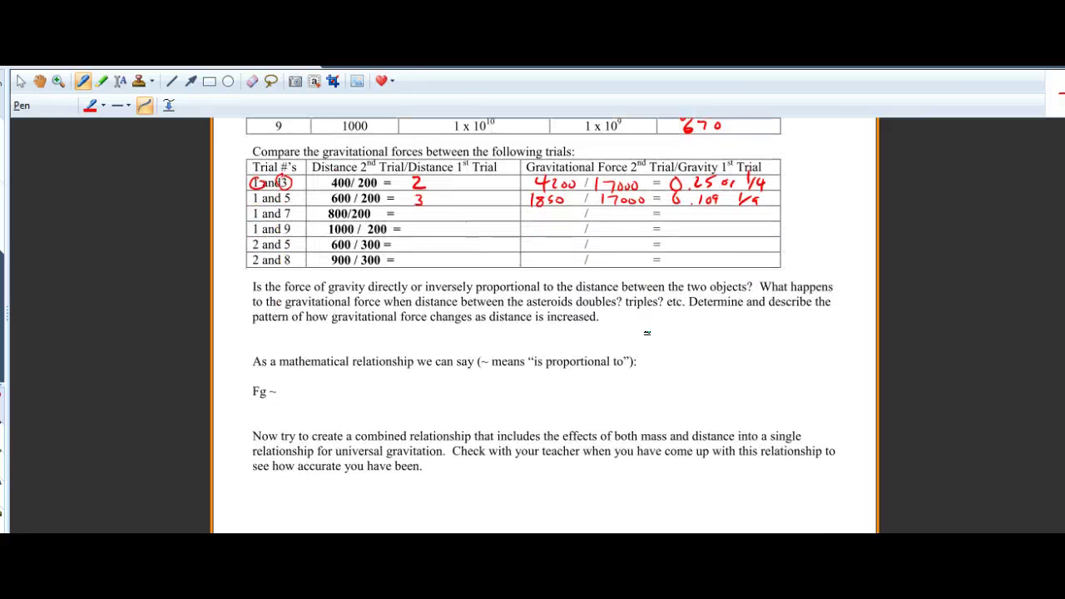
scroll(647, 332, "down", 2)
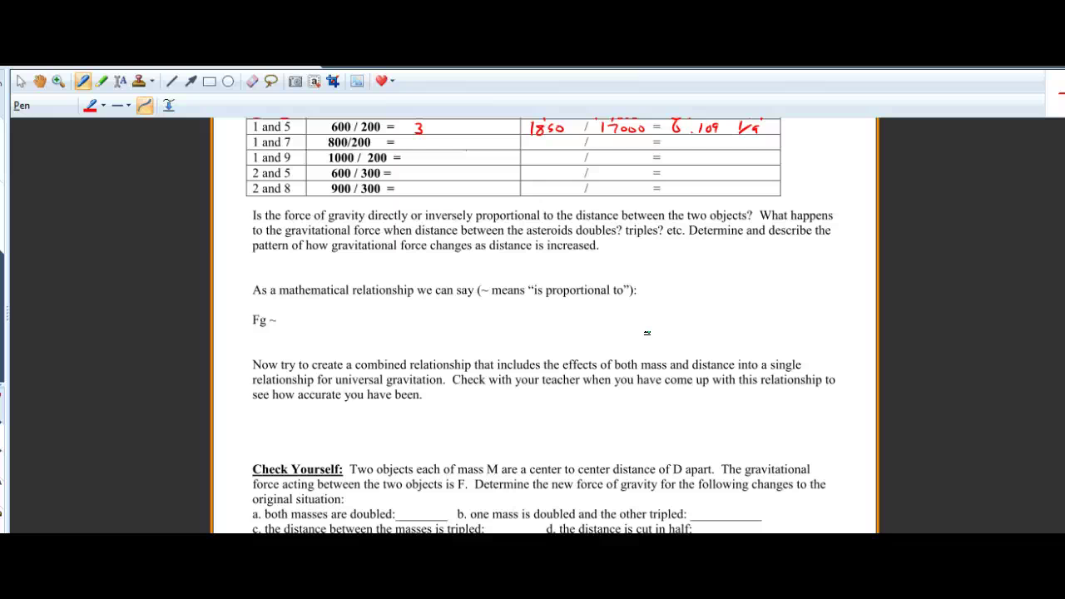